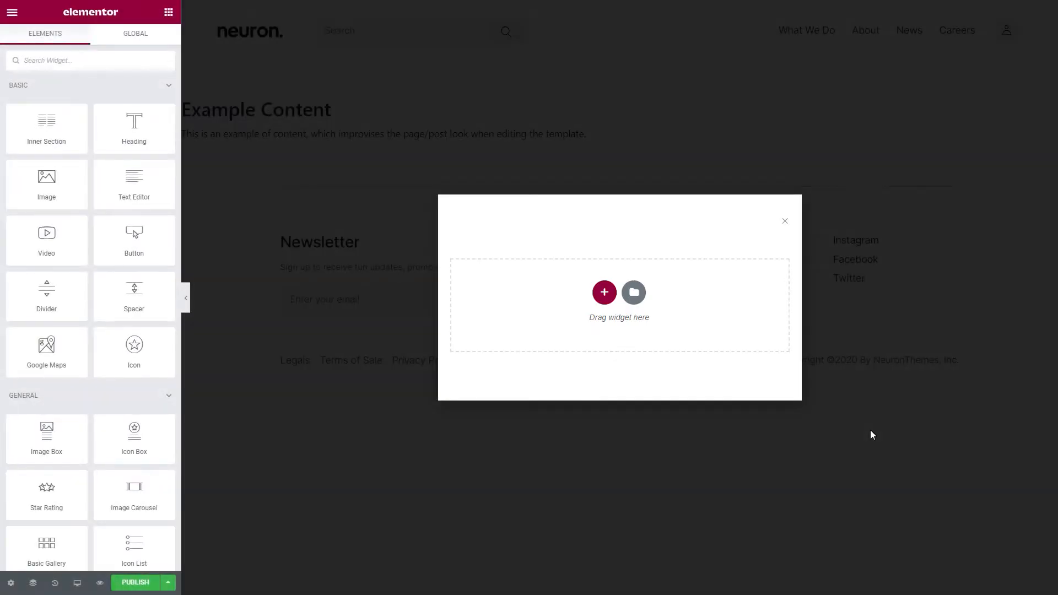
- Set the popup's width to 640 px and give it a custom height of 640 px
{"action": "left_click", "coordinate": [10, 583]}
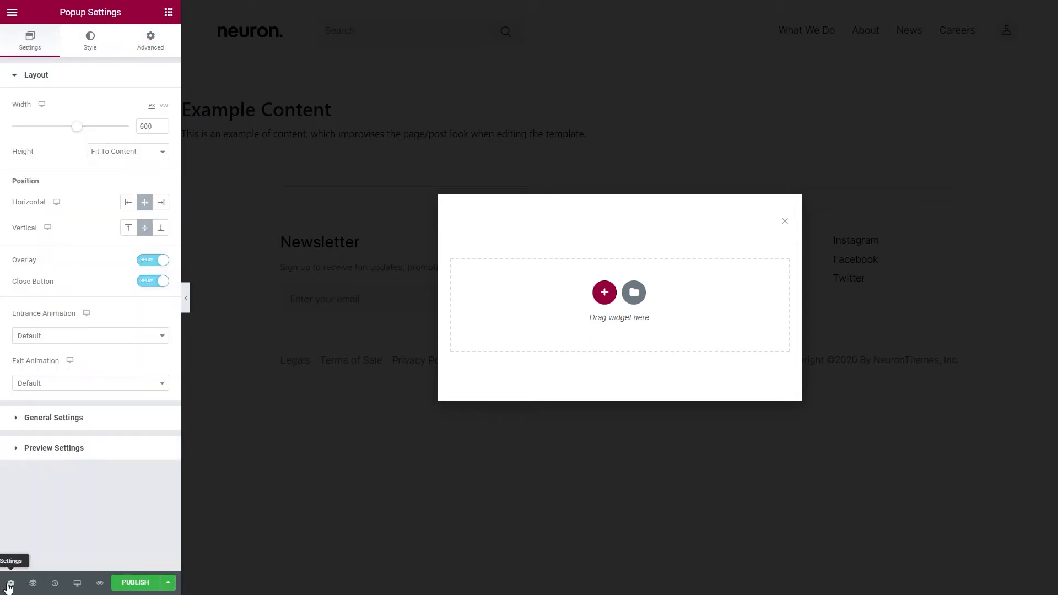
{"action": "double_click", "coordinate": [146, 127]}
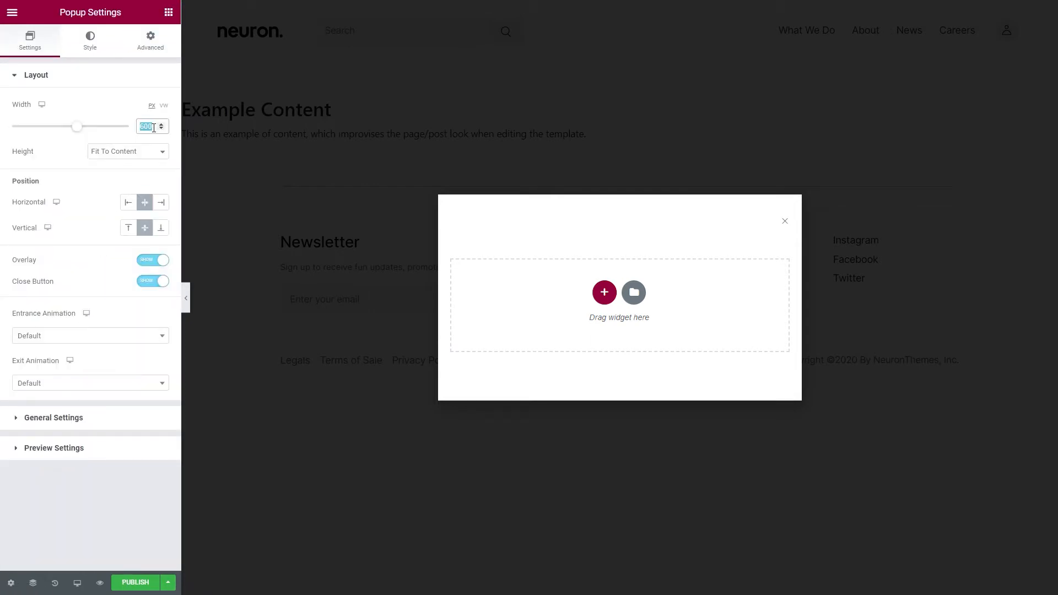
{"action": "type", "text": "640"}
{"action": "left_click", "coordinate": [141, 152]}
{"action": "left_click", "coordinate": [127, 182]}
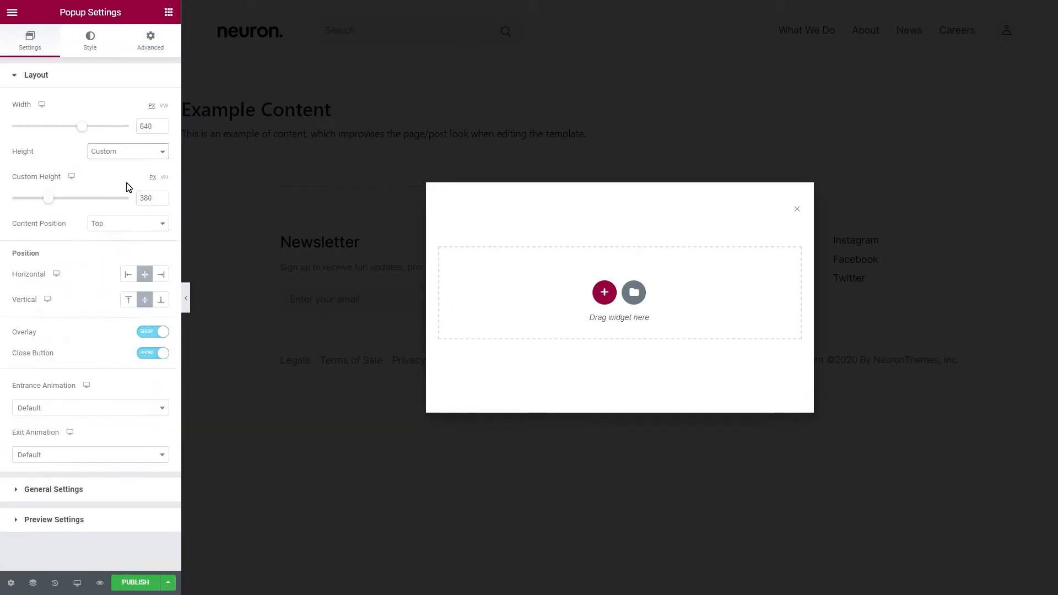
{"action": "double_click", "coordinate": [150, 199]}
{"action": "type", "text": "640"}
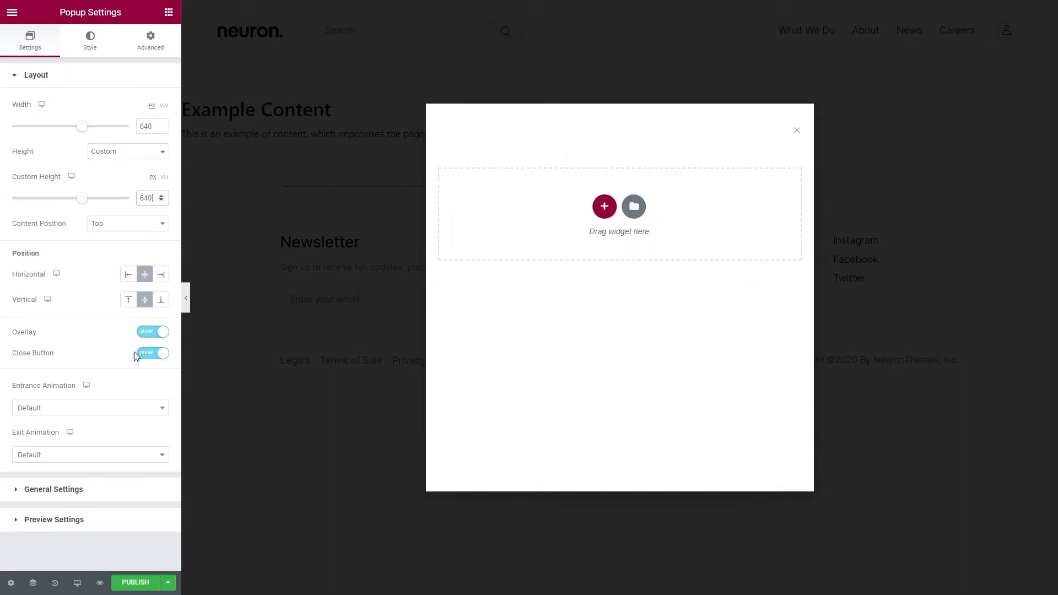
- Set the popup's entrance animation to Scale In and its exit animation to Scale Out
{"action": "left_click", "coordinate": [113, 410]}
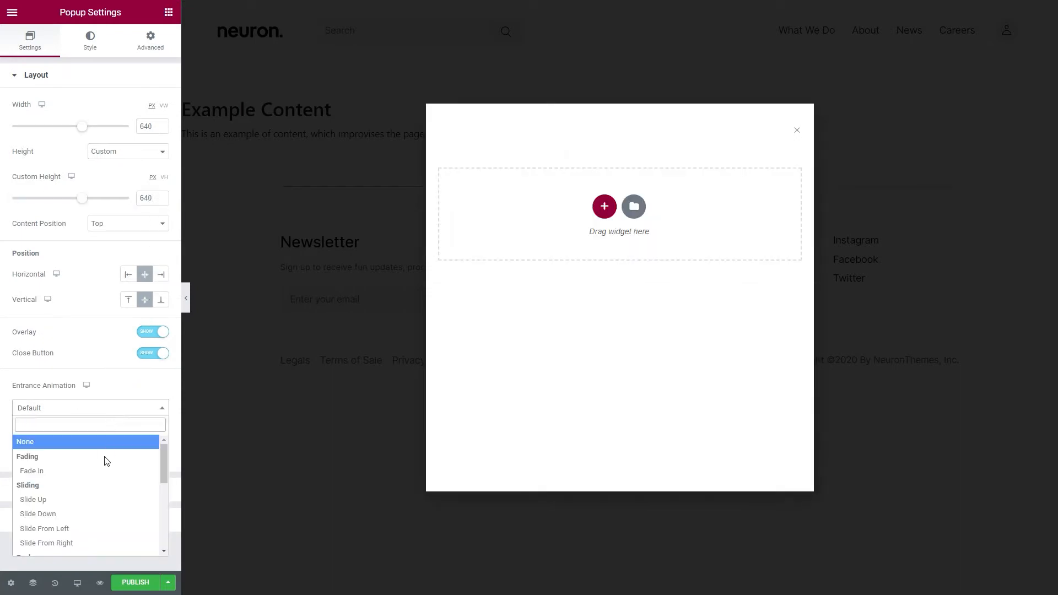
{"action": "scroll", "coordinate": [105, 474], "scroll_direction": "down", "scroll_amount": 5}
{"action": "left_click", "coordinate": [65, 523]}
{"action": "left_click", "coordinate": [94, 458]}
{"action": "scroll", "coordinate": [104, 385], "scroll_direction": "down", "scroll_amount": 3}
{"action": "left_click", "coordinate": [70, 408]}
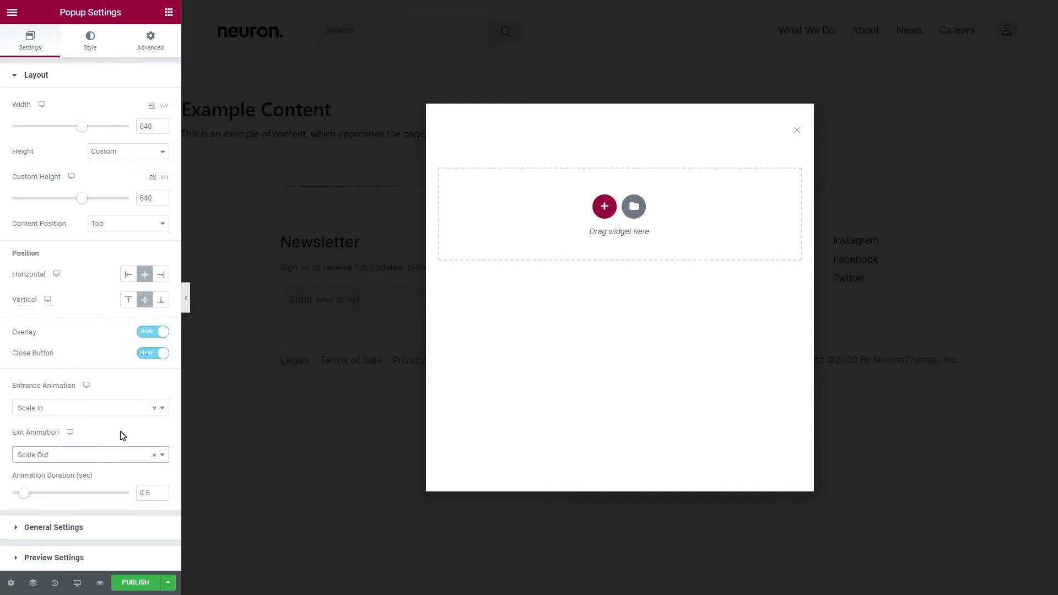
- Position the popup's close button at 1.5 px vertically and 20 px horizontally
{"action": "left_click", "coordinate": [92, 44]}
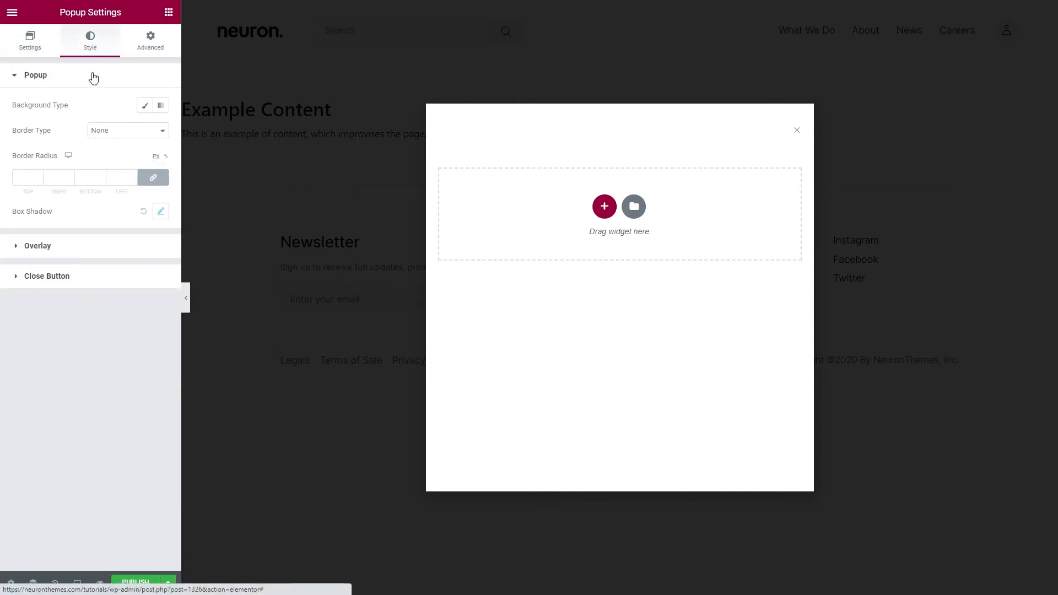
{"action": "left_click", "coordinate": [89, 286]}
{"action": "left_click", "coordinate": [148, 192]}
{"action": "left_click", "coordinate": [147, 215]}
{"action": "left_click", "coordinate": [148, 238]}
{"action": "left_click", "coordinate": [146, 258]}
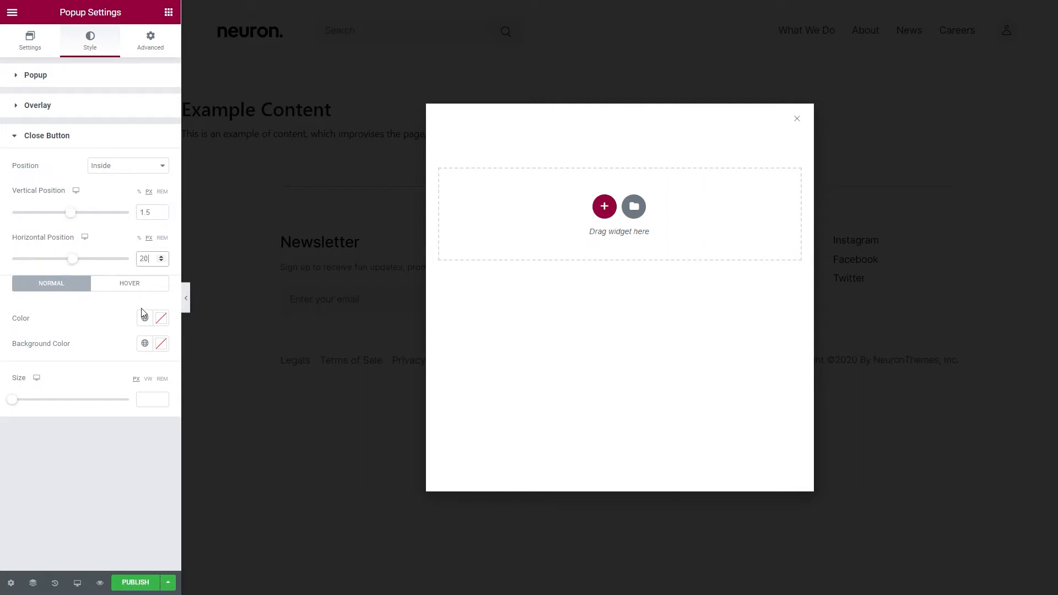
- Give the close button a white global background color and set its size to 30 px
{"action": "left_click", "coordinate": [144, 343]}
{"action": "left_click", "coordinate": [64, 503]}
{"action": "left_click", "coordinate": [147, 401]}
{"action": "type", "text": "30"}
- Add a single-column section to the popup and set only its bottom padding to 30 px
{"action": "left_click", "coordinate": [604, 206]}
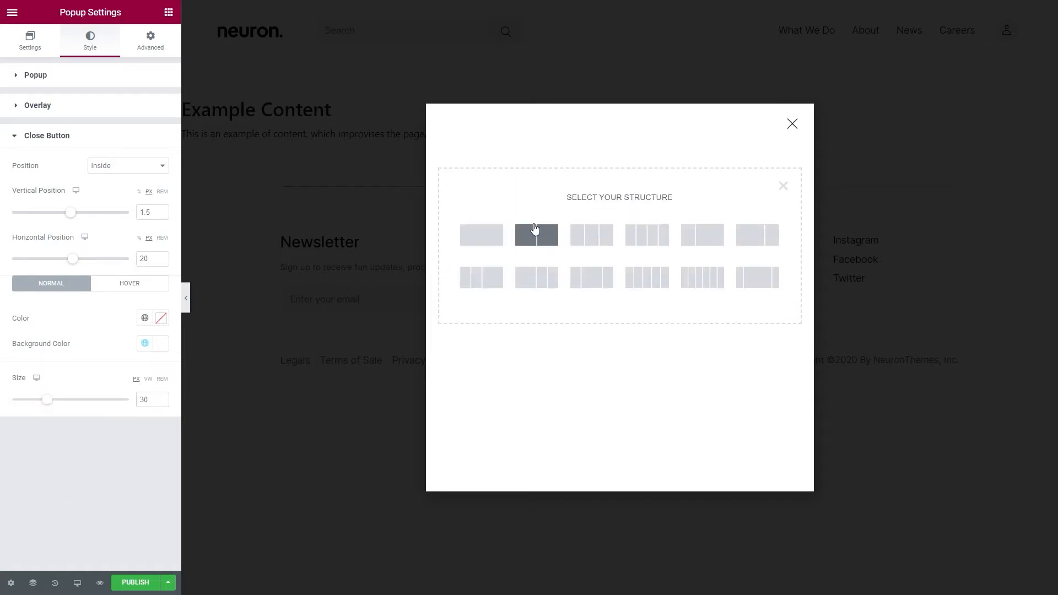
{"action": "left_click", "coordinate": [492, 237]}
{"action": "left_click", "coordinate": [150, 52]}
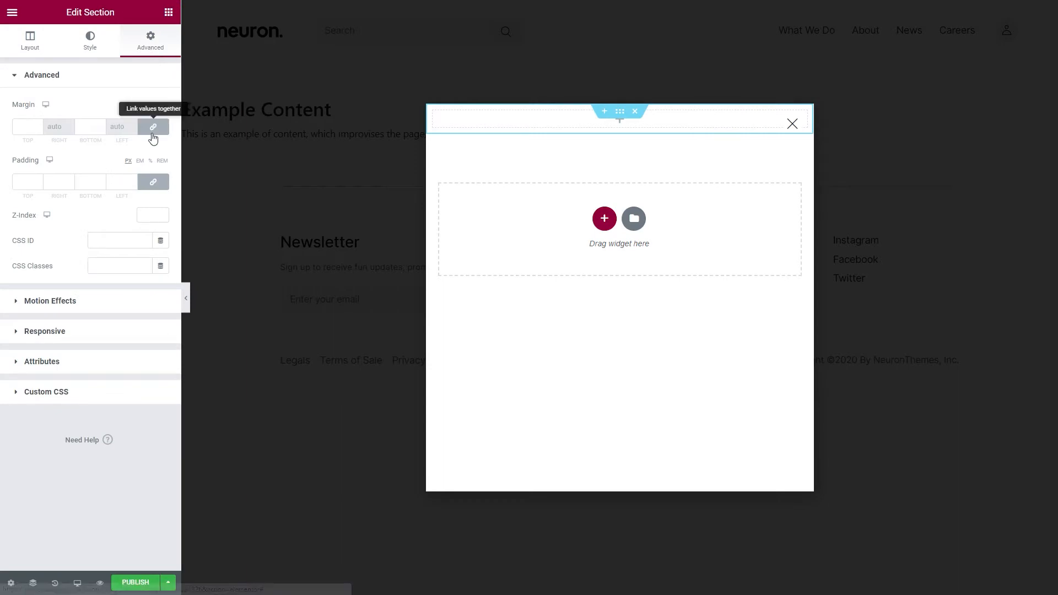
{"action": "left_click", "coordinate": [153, 182]}
{"action": "left_click", "coordinate": [90, 182]}
{"action": "type", "text": "30"}
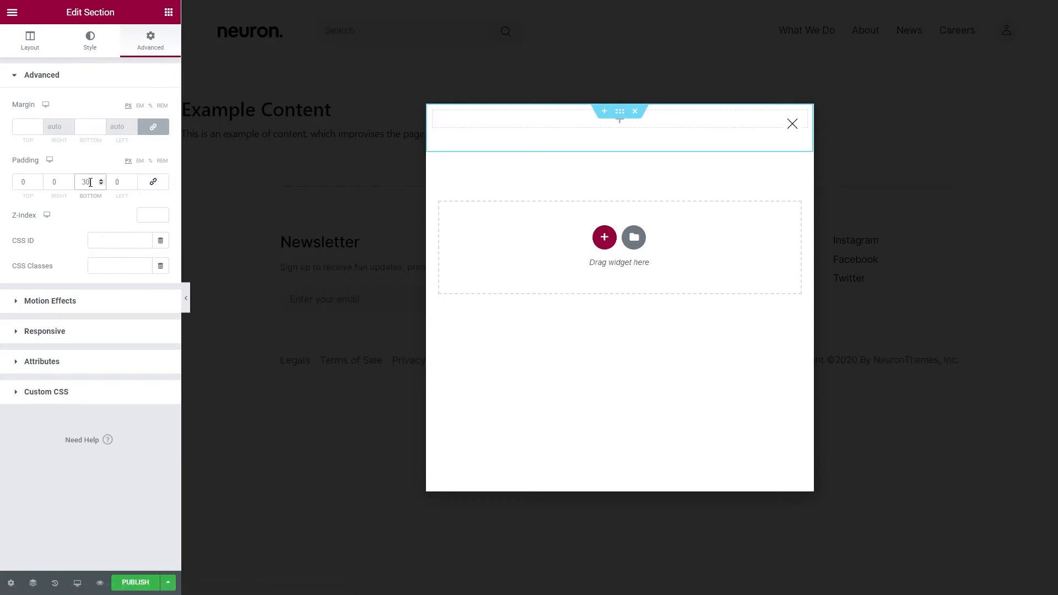
- Give the section's column a light beige global background color and a 4 px margin on all sides
{"action": "left_click", "coordinate": [433, 110]}
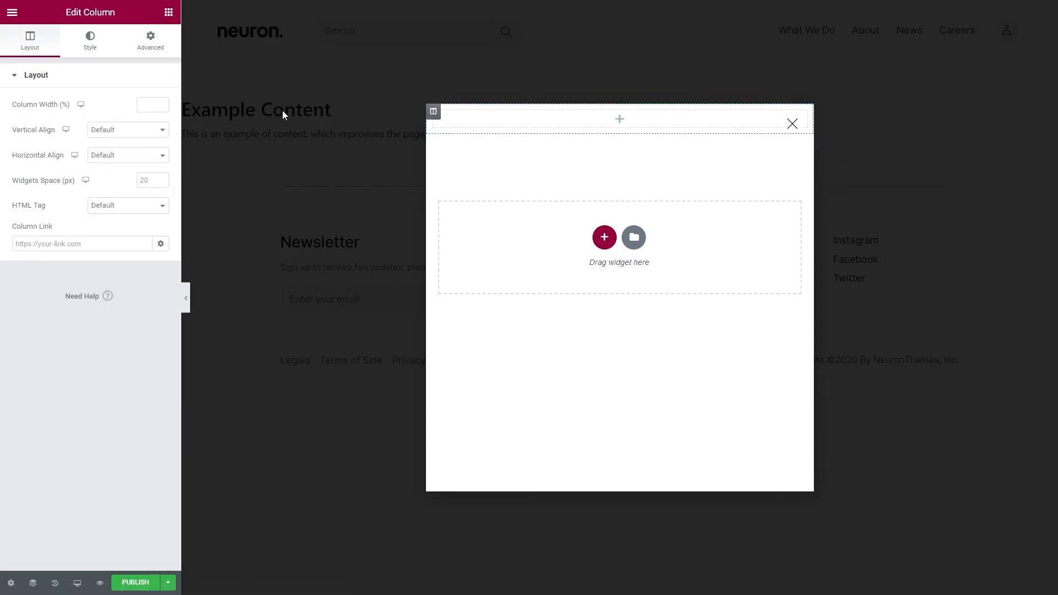
{"action": "left_click", "coordinate": [91, 42]}
{"action": "left_click", "coordinate": [128, 130]}
{"action": "left_click", "coordinate": [144, 156]}
{"action": "scroll", "coordinate": [99, 309], "scroll_direction": "down", "scroll_amount": 3}
{"action": "left_click", "coordinate": [85, 340]}
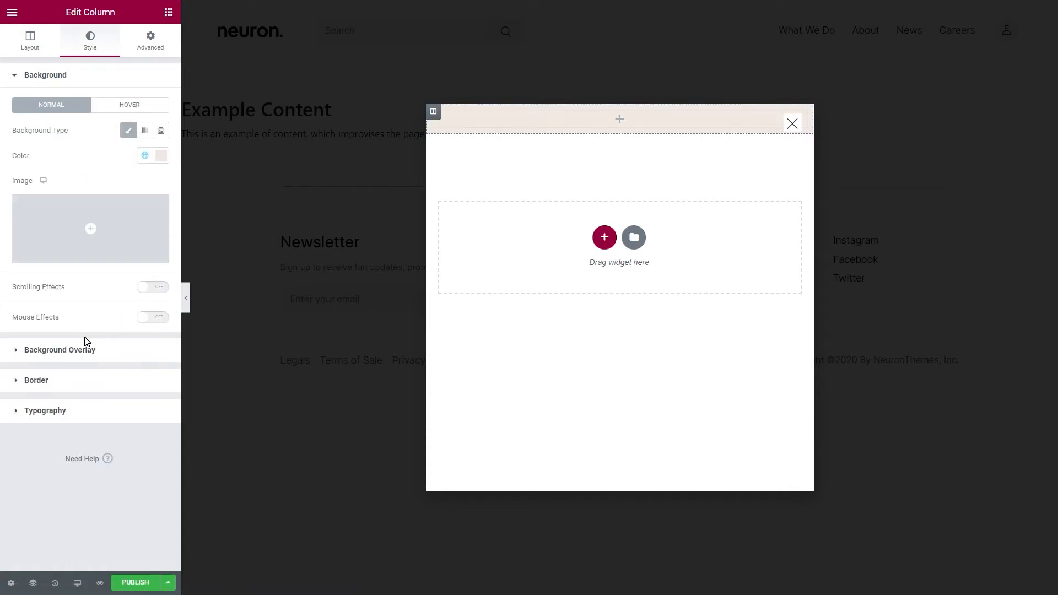
{"action": "left_click", "coordinate": [150, 41]}
{"action": "left_click", "coordinate": [26, 129]}
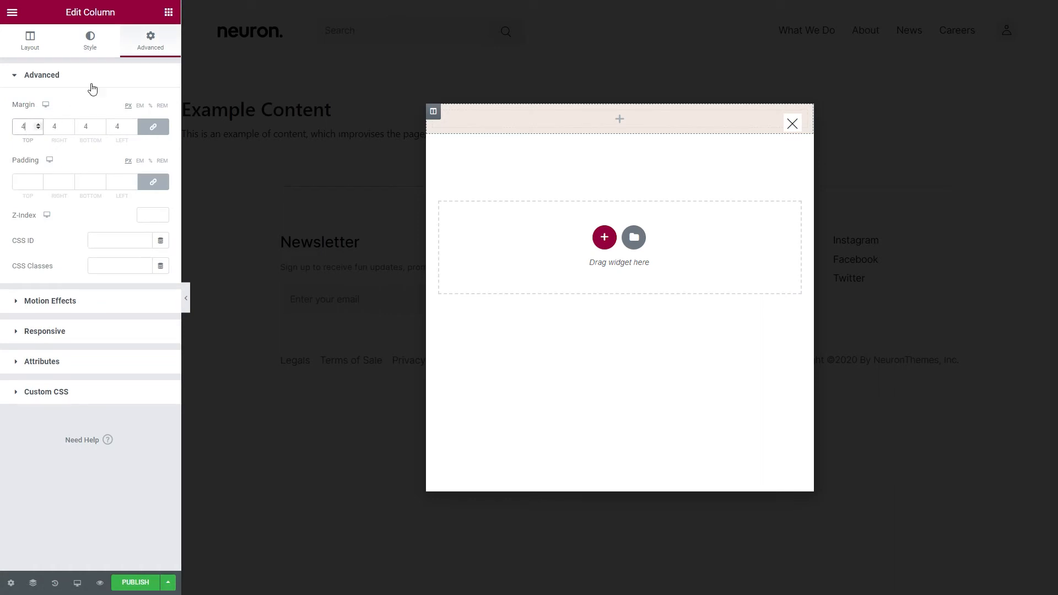
- Add an Image widget to the column, insert Flowers.png from the media library, and set its image size to Full
{"action": "left_click", "coordinate": [168, 12]}
{"action": "left_click_drag", "start_coordinate": [46, 186], "coordinate": [511, 114]}
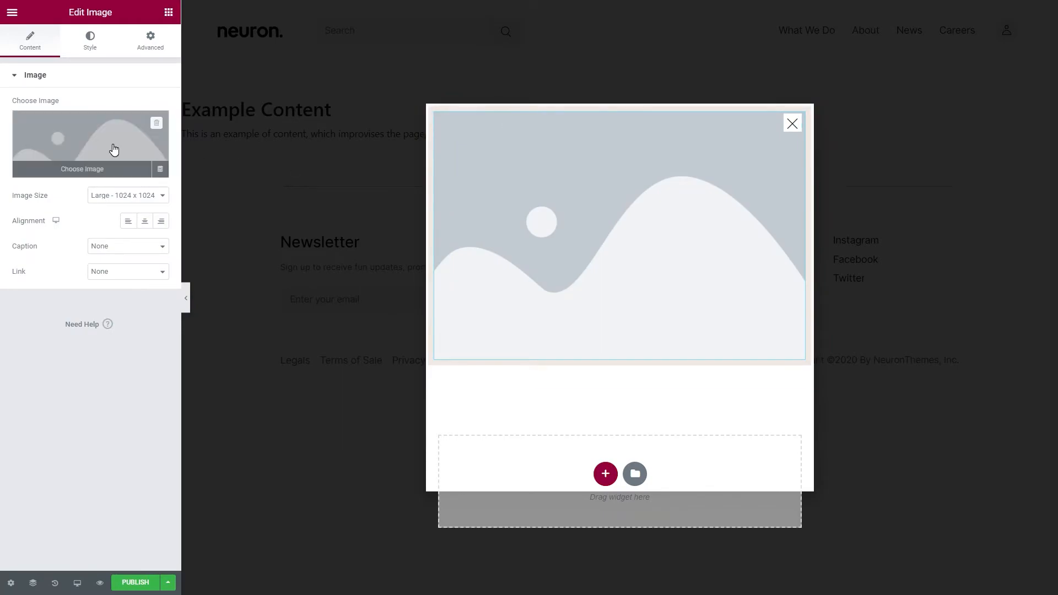
{"action": "left_click", "coordinate": [113, 150]}
{"action": "left_click", "coordinate": [668, 191]}
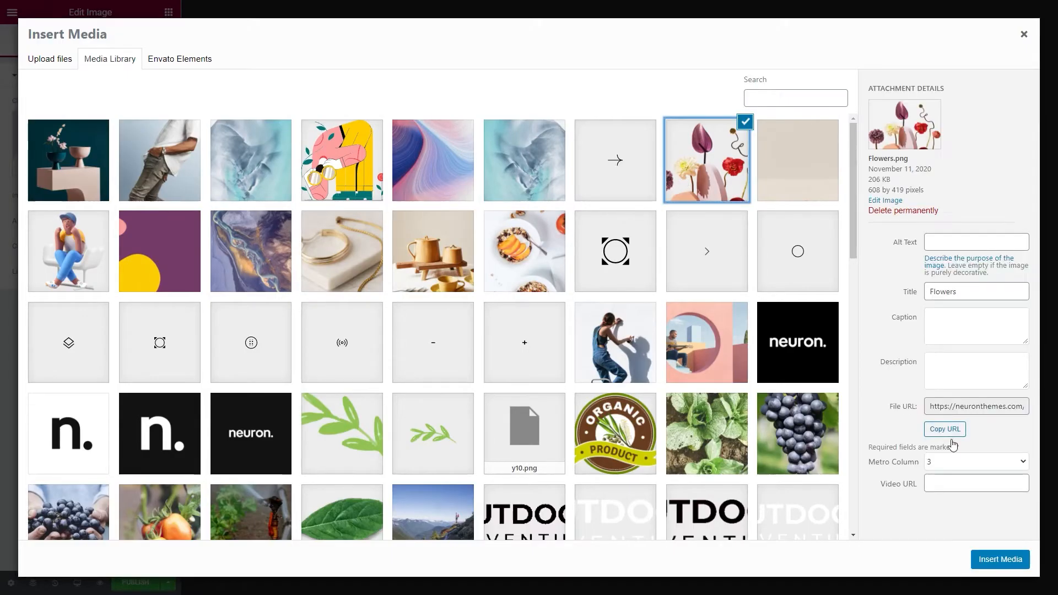
{"action": "left_click", "coordinate": [986, 568]}
{"action": "left_click", "coordinate": [107, 195]}
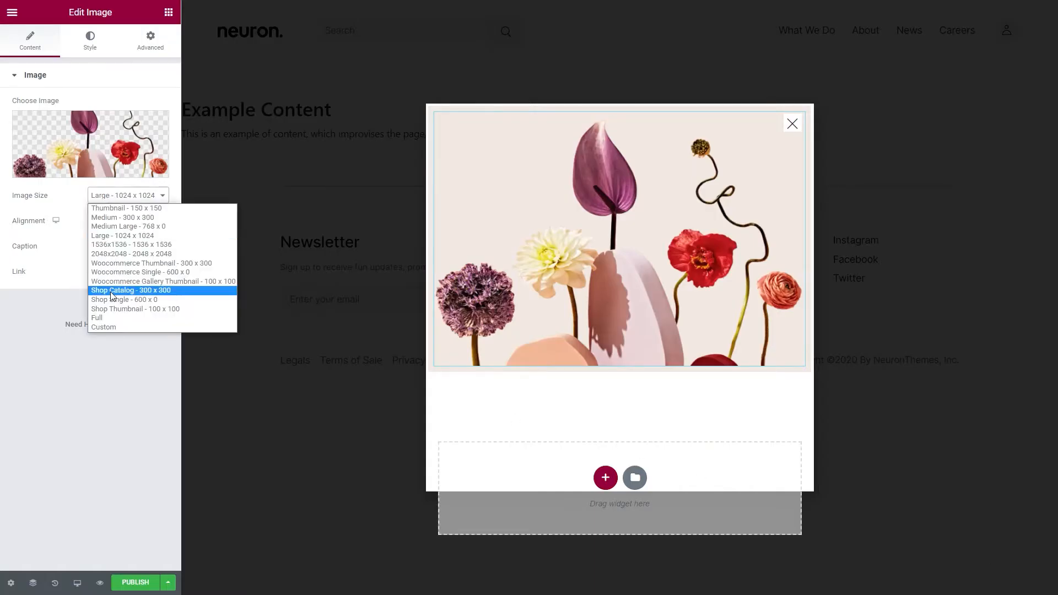
{"action": "left_click", "coordinate": [110, 315]}
- Set the flower image's margins individually to -49 px at the top and -10 px at the bottom
{"action": "left_click", "coordinate": [150, 40]}
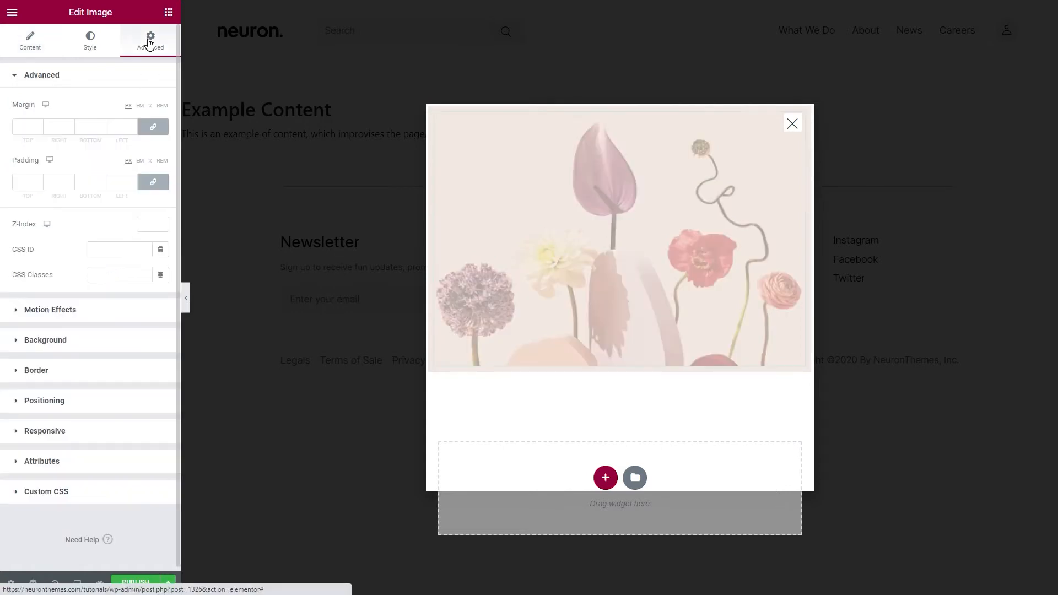
{"action": "left_click", "coordinate": [38, 130]}
{"action": "left_click", "coordinate": [38, 130]}
{"action": "left_click", "coordinate": [38, 130]}
{"action": "left_click", "coordinate": [38, 130]}
{"action": "type", "text": "9"}
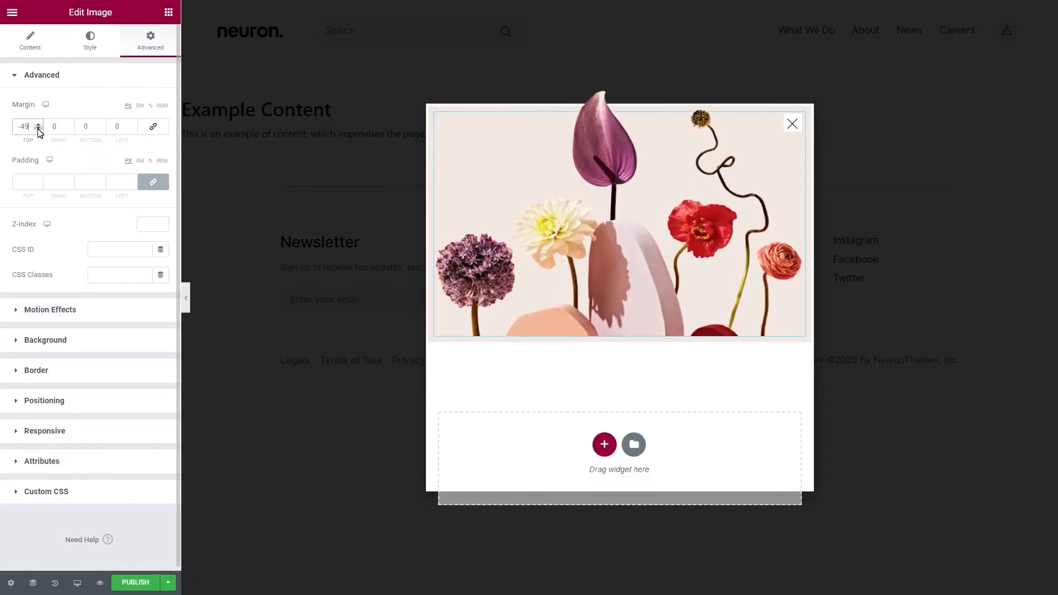
{"action": "left_click", "coordinate": [102, 131]}
{"action": "type", "text": "0"}
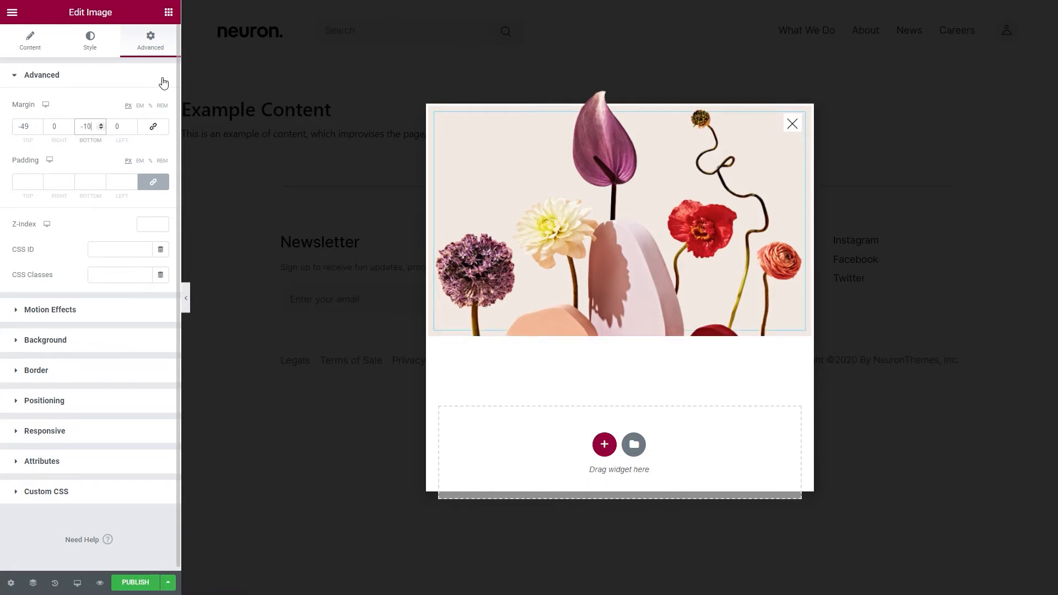
- Add a Heading widget below the flower image with the title "Subscribe for latest news"
{"action": "left_click", "coordinate": [168, 12]}
{"action": "left_click_drag", "start_coordinate": [135, 129], "coordinate": [524, 418]}
{"action": "left_click", "coordinate": [122, 124]}
{"action": "key", "text": "ctrl+a"}
{"action": "key", "text": "BackSpace"}
{"action": "type", "text": "Subscribe for latest news"}
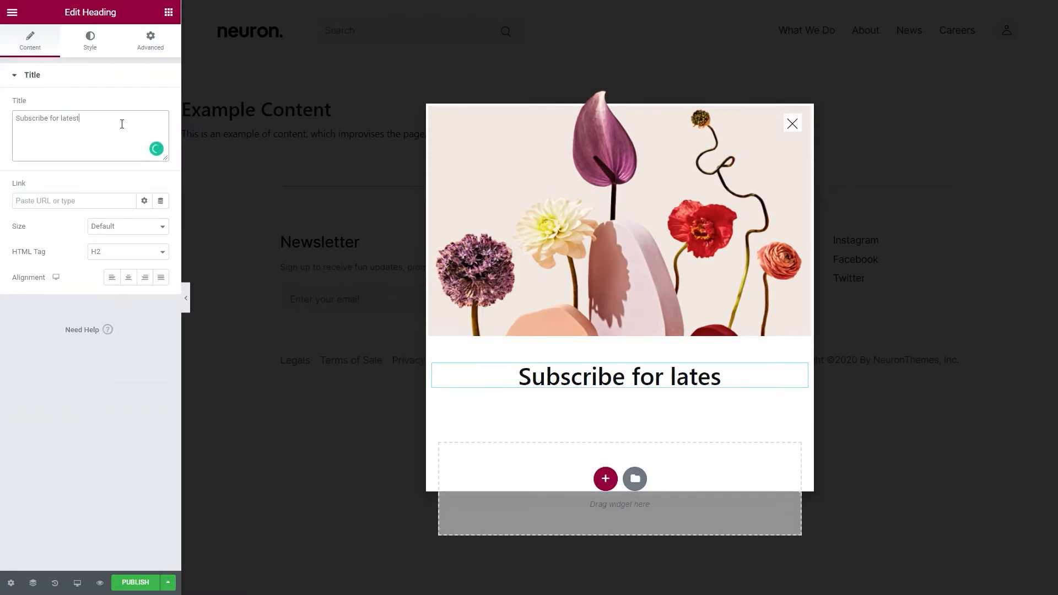
- Apply the global serif typography preset to the heading
{"action": "left_click", "coordinate": [89, 54]}
{"action": "left_click", "coordinate": [145, 130]}
{"action": "left_click", "coordinate": [75, 283]}
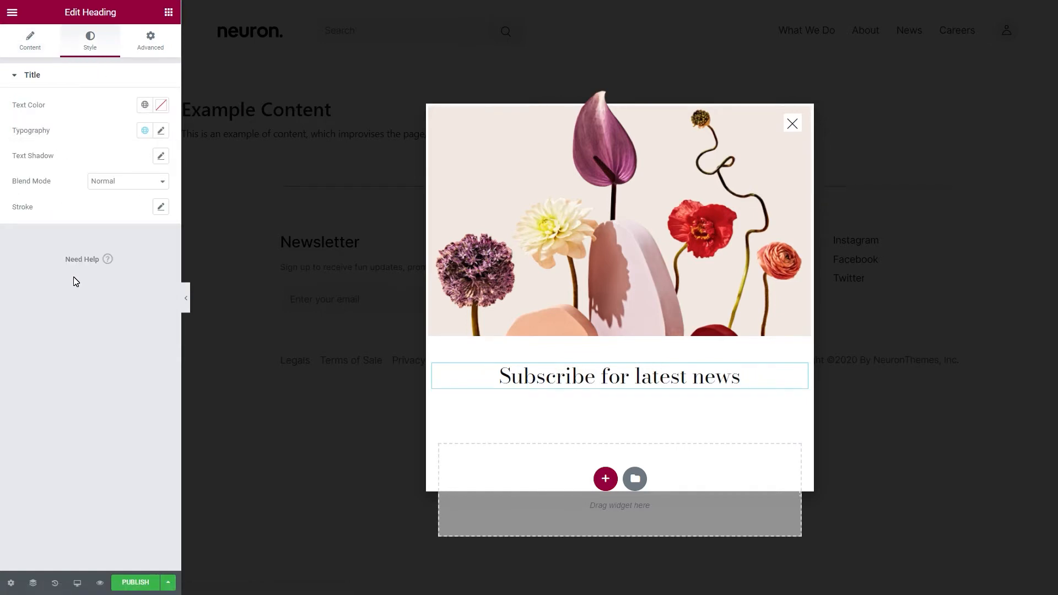
- Add a Text Editor widget below the heading with the text "Sign up for our Newsletter to be updated."
{"action": "left_click", "coordinate": [168, 12]}
{"action": "left_click_drag", "start_coordinate": [160, 189], "coordinate": [573, 392]}
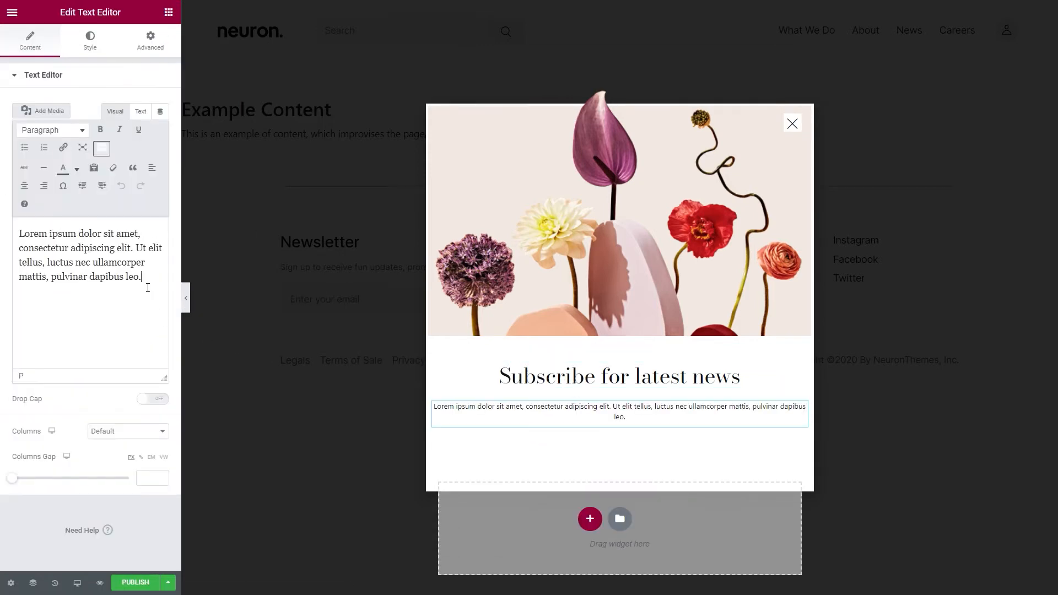
{"action": "key", "text": "ctrl+a"}
{"action": "type", "text": "Sign up for our Newsletter to be updated."}
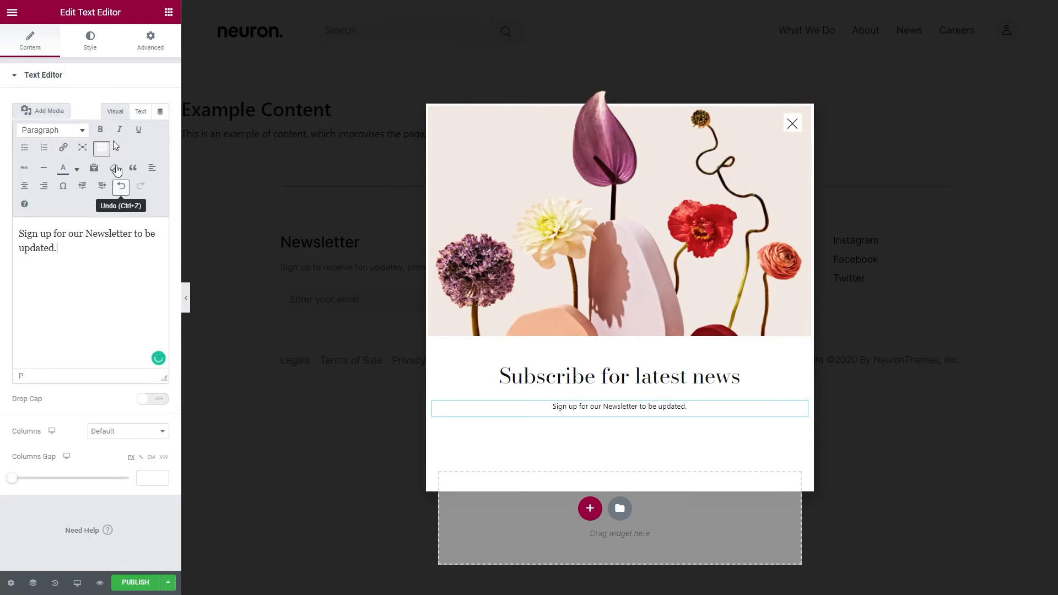
- Apply the dark gray global text color and a larger global sans-serif typography preset to the newsletter text
{"action": "left_click", "coordinate": [95, 48]}
{"action": "left_click", "coordinate": [146, 135]}
{"action": "scroll", "coordinate": [130, 213], "scroll_direction": "down", "scroll_amount": 2}
{"action": "left_click", "coordinate": [112, 279]}
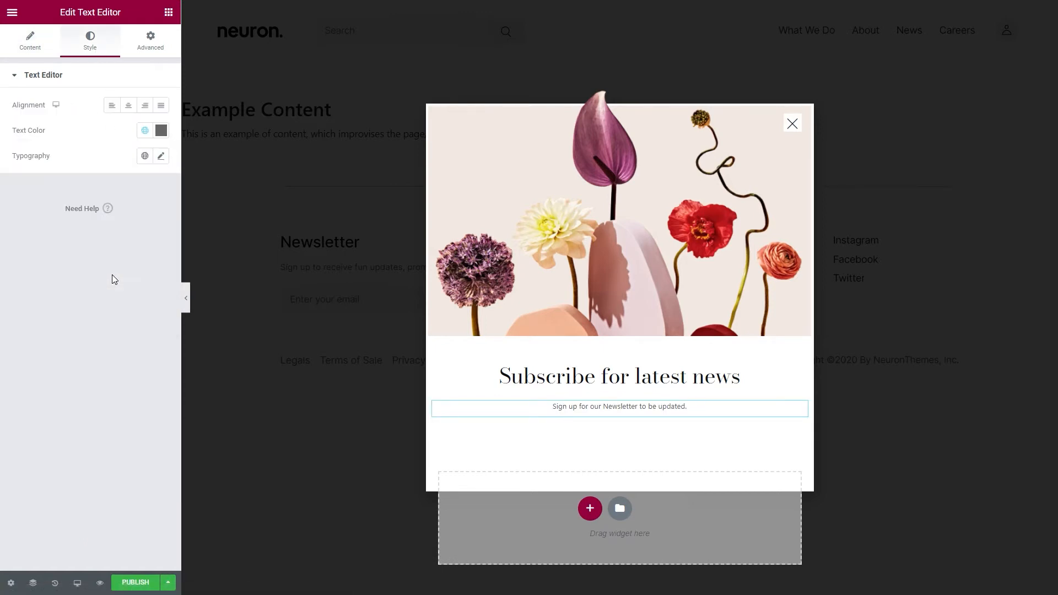
{"action": "left_click", "coordinate": [144, 156]}
{"action": "left_click", "coordinate": [85, 344]}
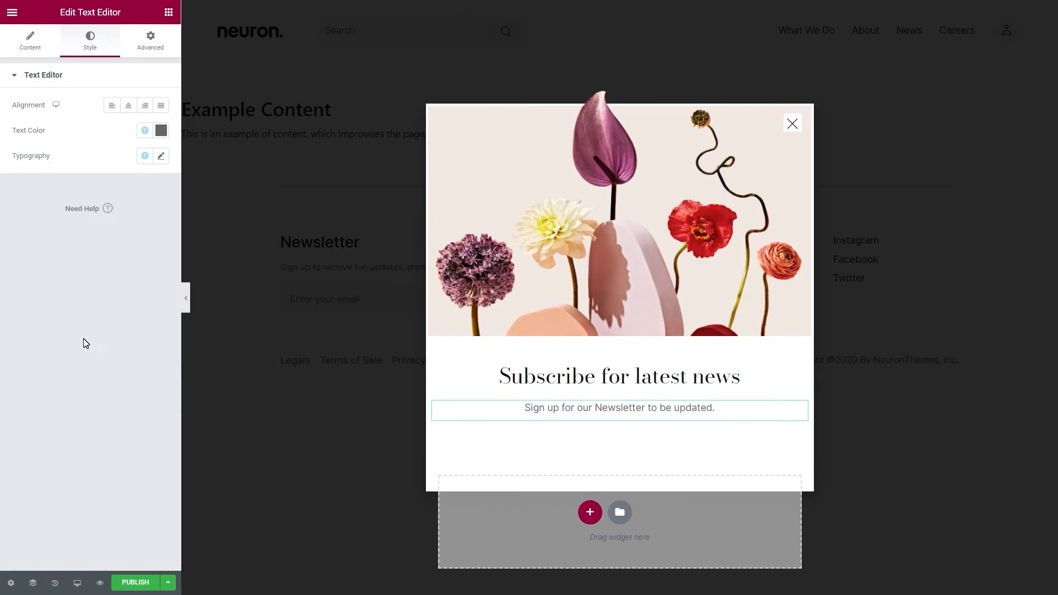
- Add a Form widget below the newsletter text and remove its Name and Message fields
{"action": "left_click", "coordinate": [168, 13]}
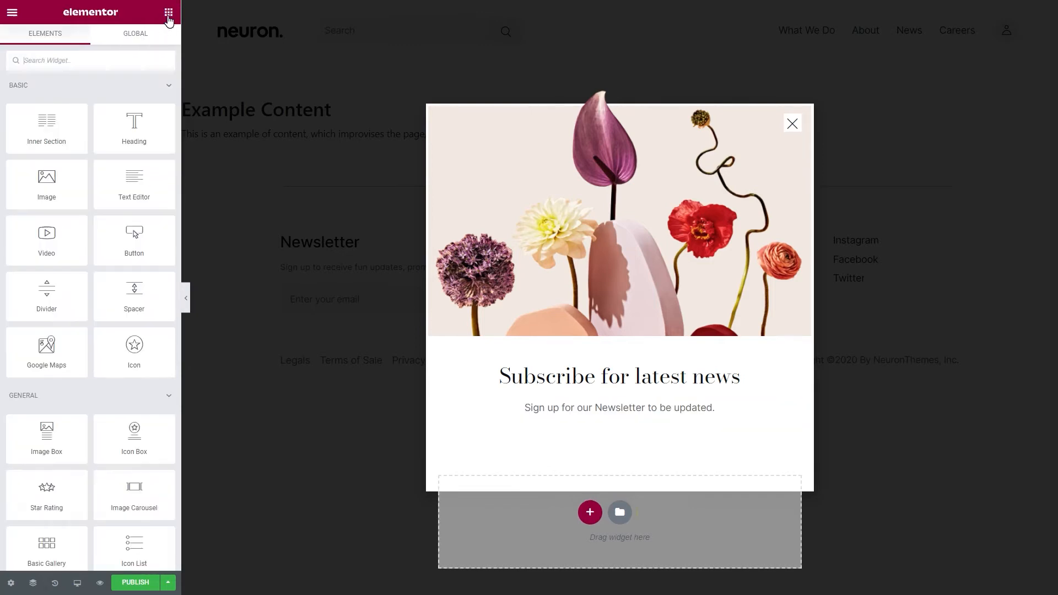
{"action": "type", "text": "for"}
{"action": "left_click_drag", "start_coordinate": [46, 100], "coordinate": [593, 416]}
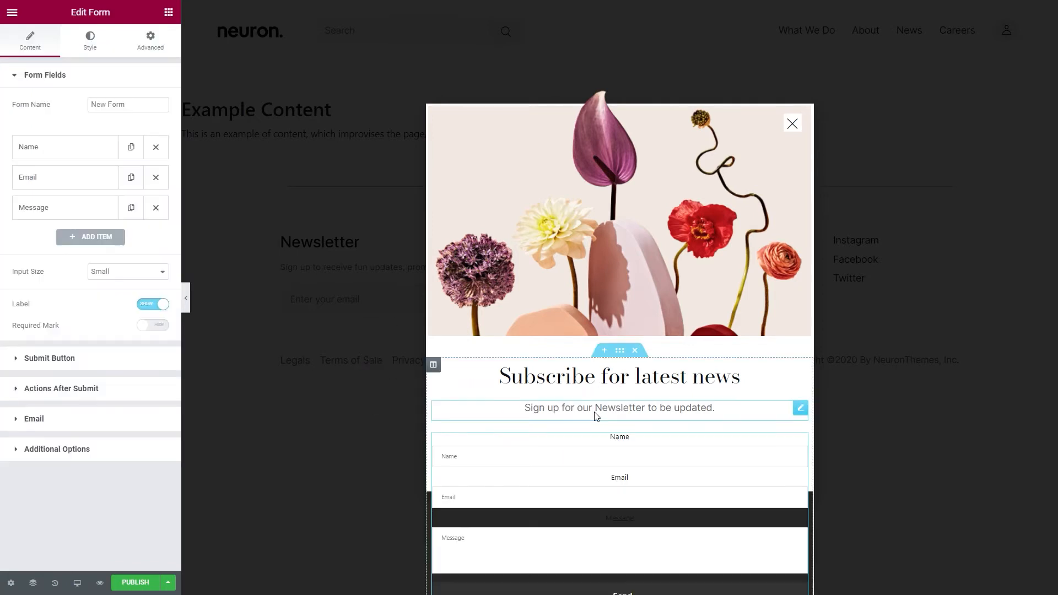
{"action": "left_click", "coordinate": [155, 146]}
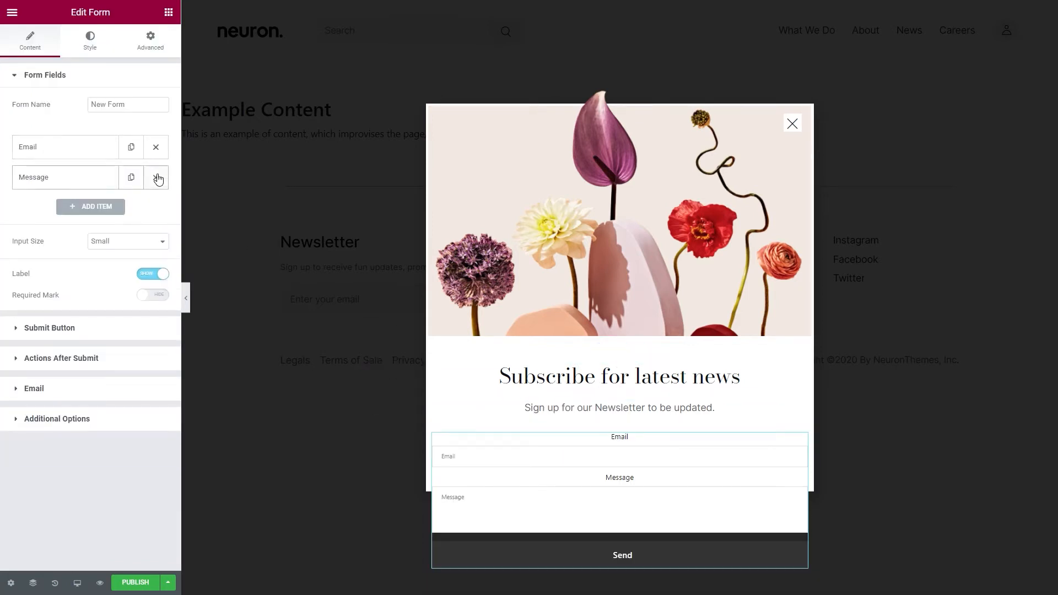
{"action": "left_click", "coordinate": [155, 177]}
- Set the form's Email field placeholder to "EMAIL ADDRESS"
{"action": "left_click", "coordinate": [108, 150]}
{"action": "double_click", "coordinate": [121, 242]}
{"action": "type", "text": "EMAIL ADDRESS"}
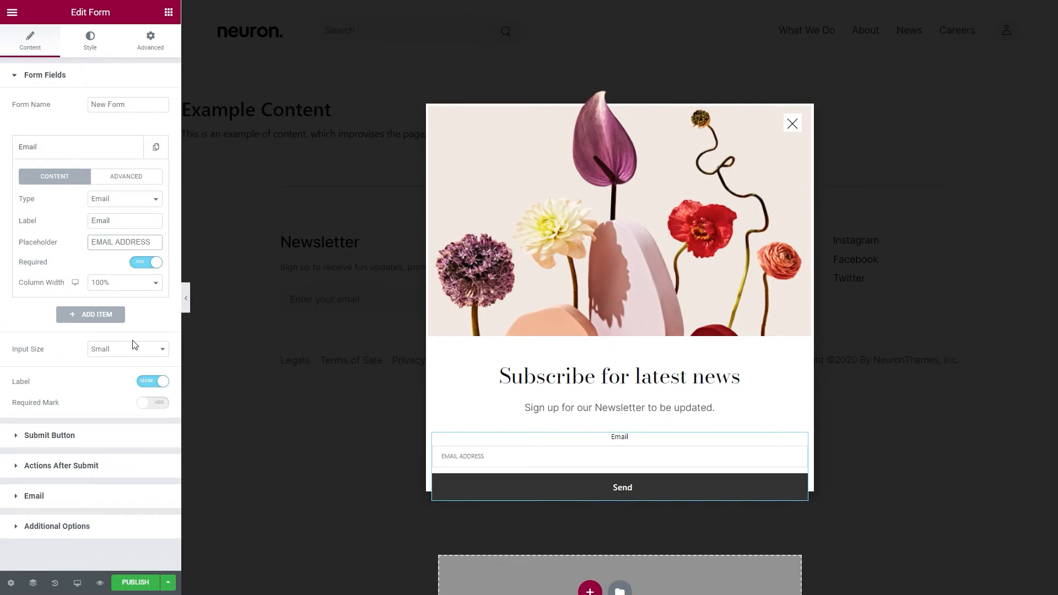
- Hide the form's labels and set the Email field's column width to 75%
{"action": "left_click", "coordinate": [145, 383]}
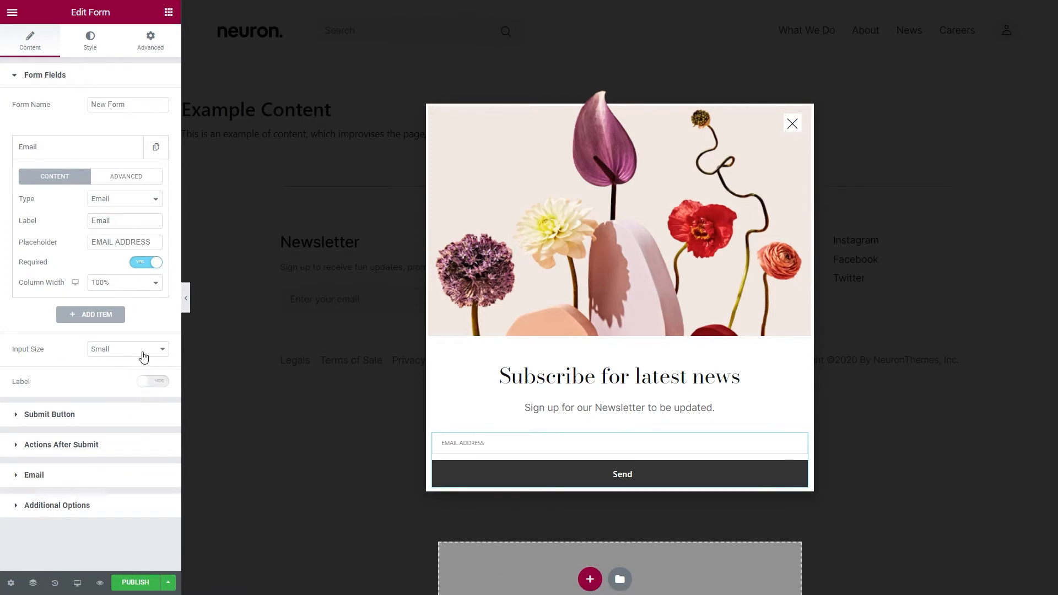
{"action": "left_click", "coordinate": [142, 284]}
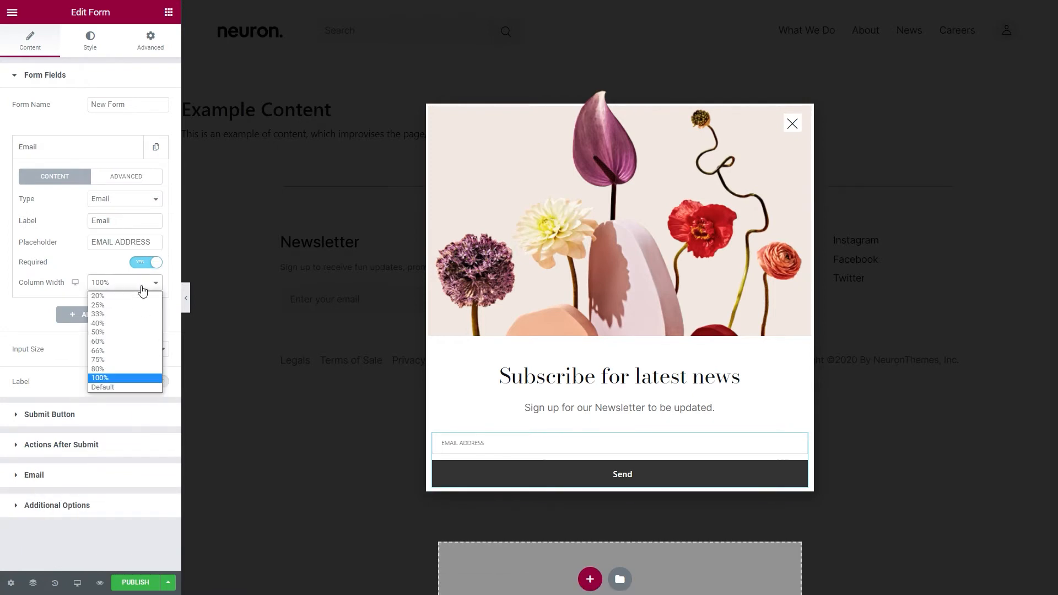
{"action": "left_click", "coordinate": [116, 360]}
- Clear the submit button's text and set its column width to 25%
{"action": "left_click", "coordinate": [107, 415]}
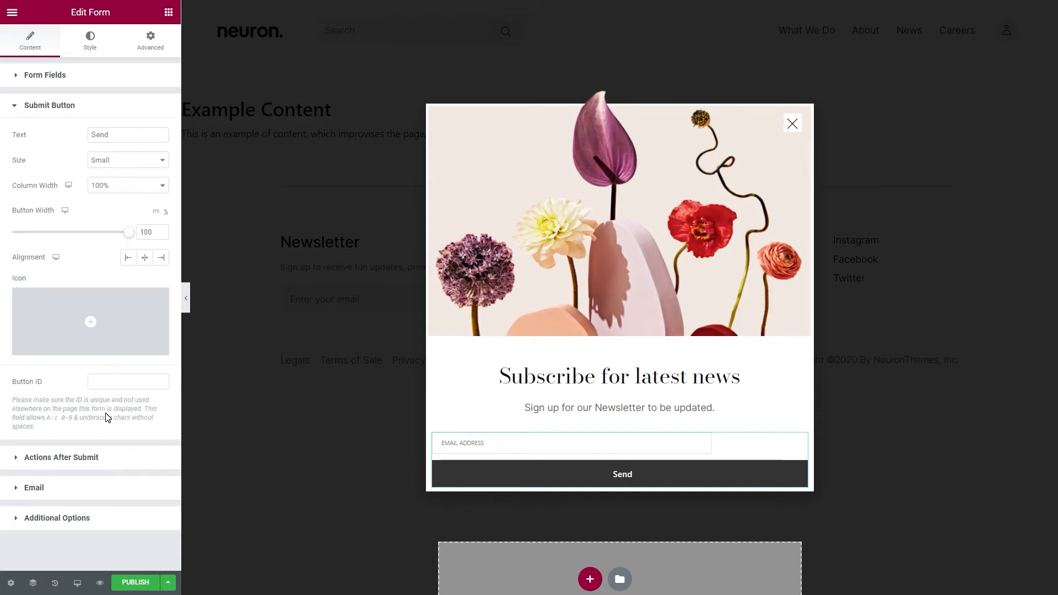
{"action": "left_click", "coordinate": [125, 135]}
{"action": "key", "text": "ctrl+a"}
{"action": "key", "text": "BackSpace"}
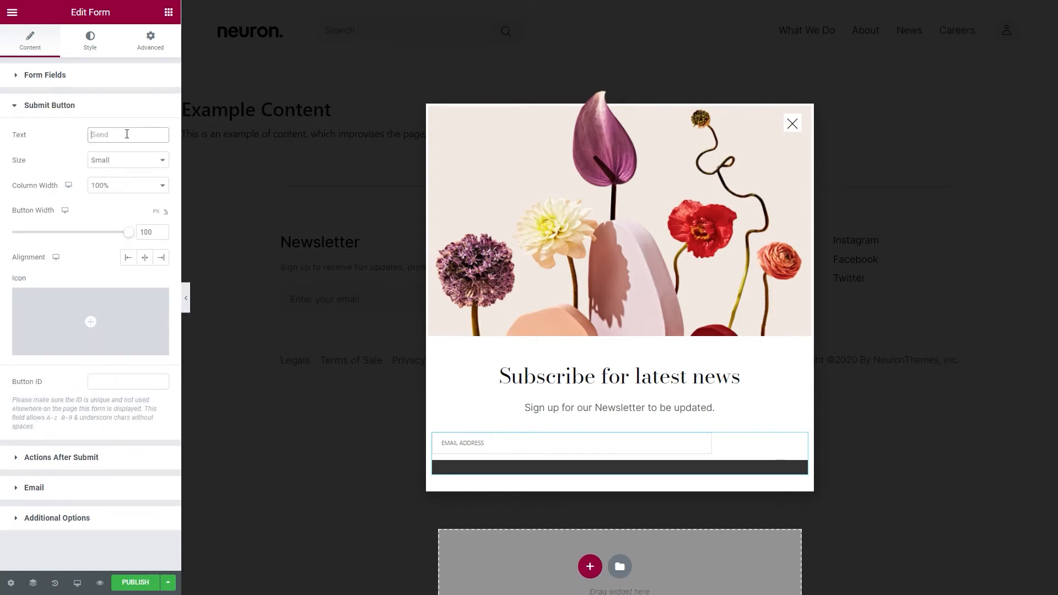
{"action": "left_click", "coordinate": [130, 185]}
{"action": "left_click", "coordinate": [122, 209]}
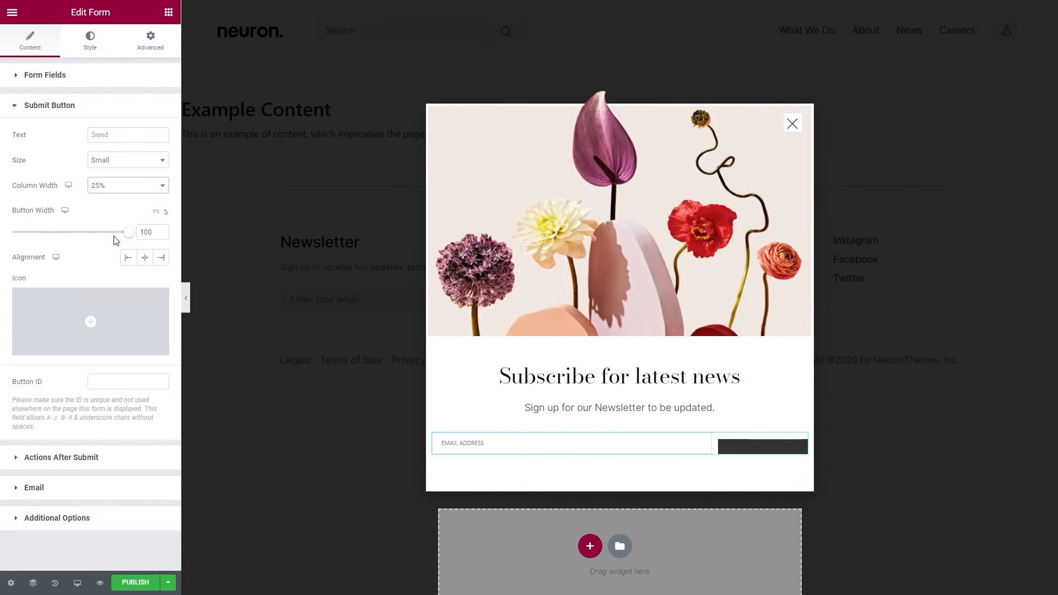
- Add the Arrow.svg icon from the media library to the submit button and change its icon position to after the text
{"action": "left_click", "coordinate": [108, 346]}
{"action": "left_click", "coordinate": [161, 161]}
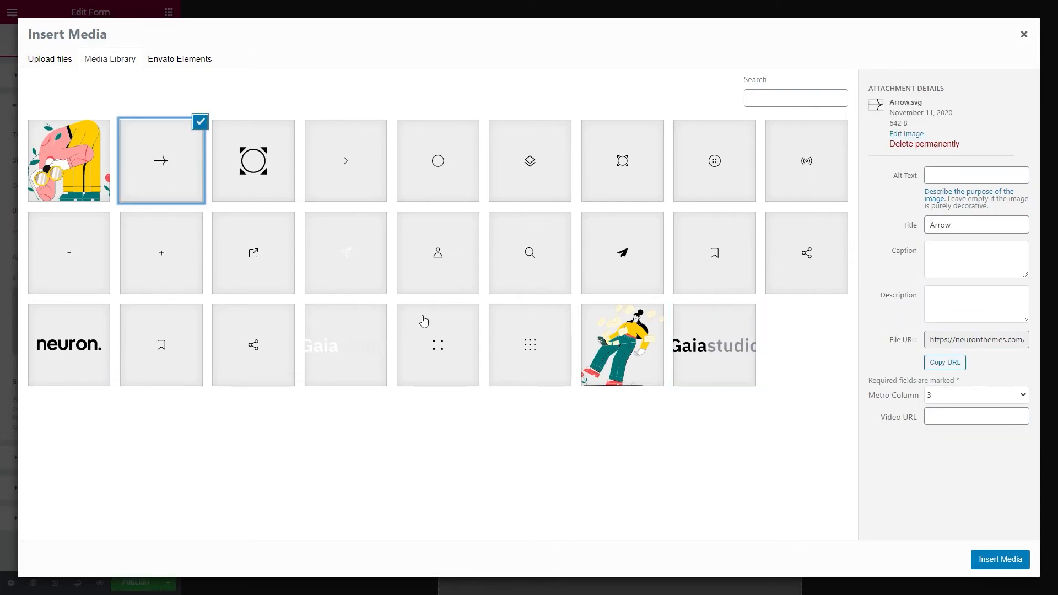
{"action": "left_click", "coordinate": [1012, 562]}
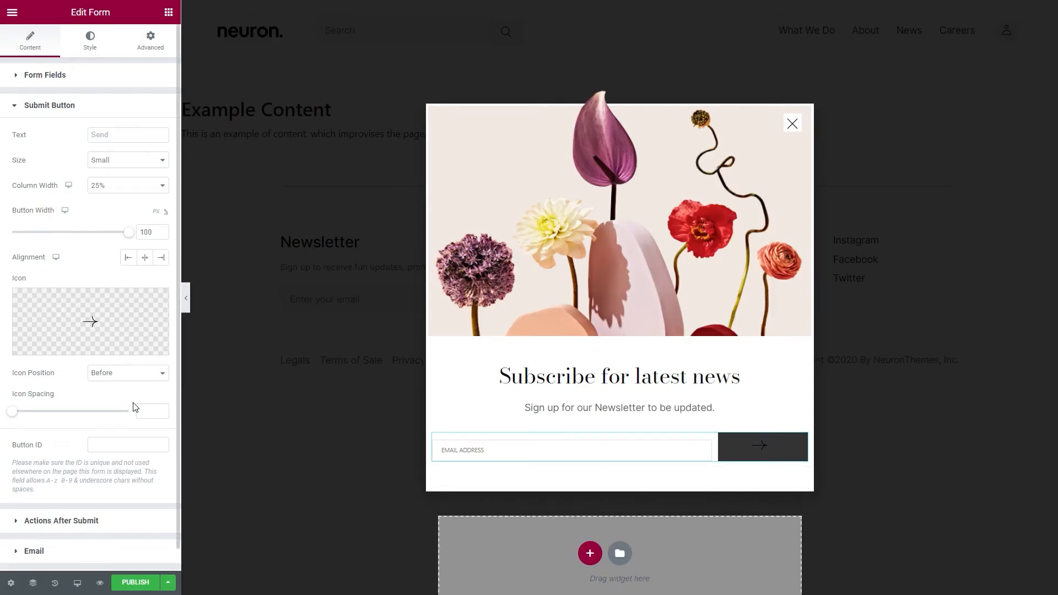
{"action": "left_click", "coordinate": [136, 379]}
{"action": "left_click", "coordinate": [122, 394]}
- Set the form's columns gap and rows gap to 0
{"action": "left_click", "coordinate": [96, 50]}
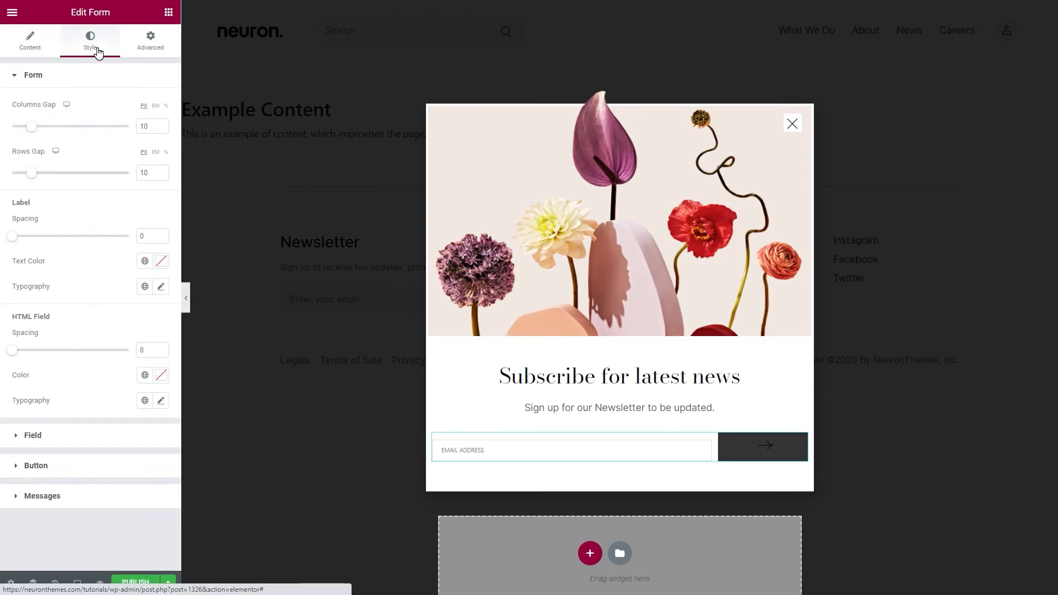
{"action": "type", "text": "0"}
{"action": "left_click", "coordinate": [152, 170]}
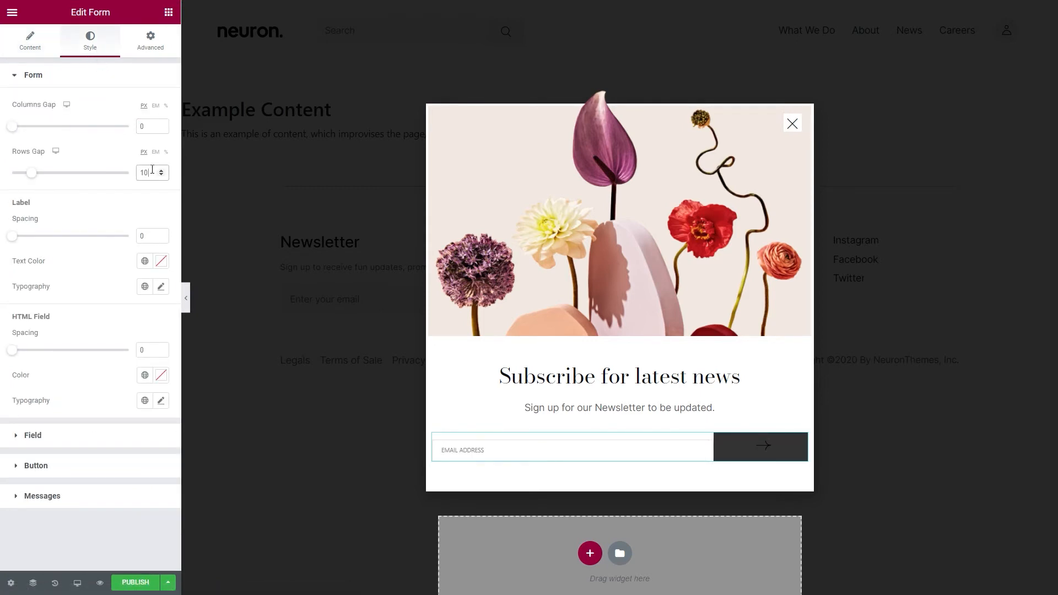
{"action": "type", "text": "0"}
- Set the form field's text color to the global Dark Grey
{"action": "left_click", "coordinate": [105, 436]}
{"action": "left_click", "coordinate": [144, 135]}
{"action": "scroll", "coordinate": [115, 213], "scroll_direction": "down", "scroll_amount": 2}
{"action": "left_click", "coordinate": [99, 284]}
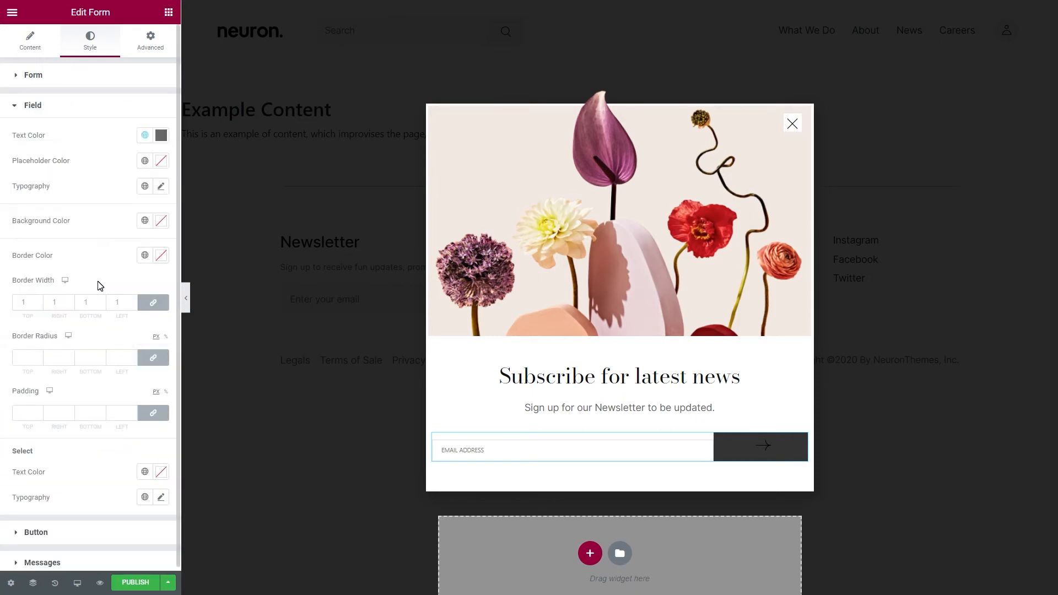
- Set the form field's typography to the Inter font, size 13 px, with a 22 px line height
{"action": "left_click", "coordinate": [161, 187]}
{"action": "left_click", "coordinate": [138, 246]}
{"action": "type", "text": "int"}
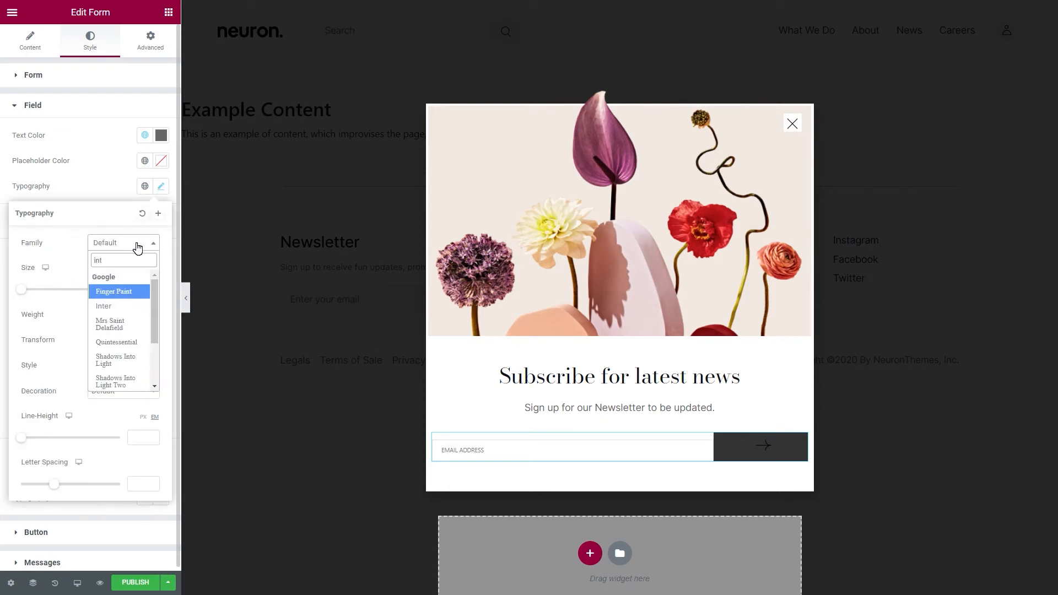
{"action": "left_click", "coordinate": [112, 306]}
{"action": "left_click", "coordinate": [135, 289]}
{"action": "type", "text": "13"}
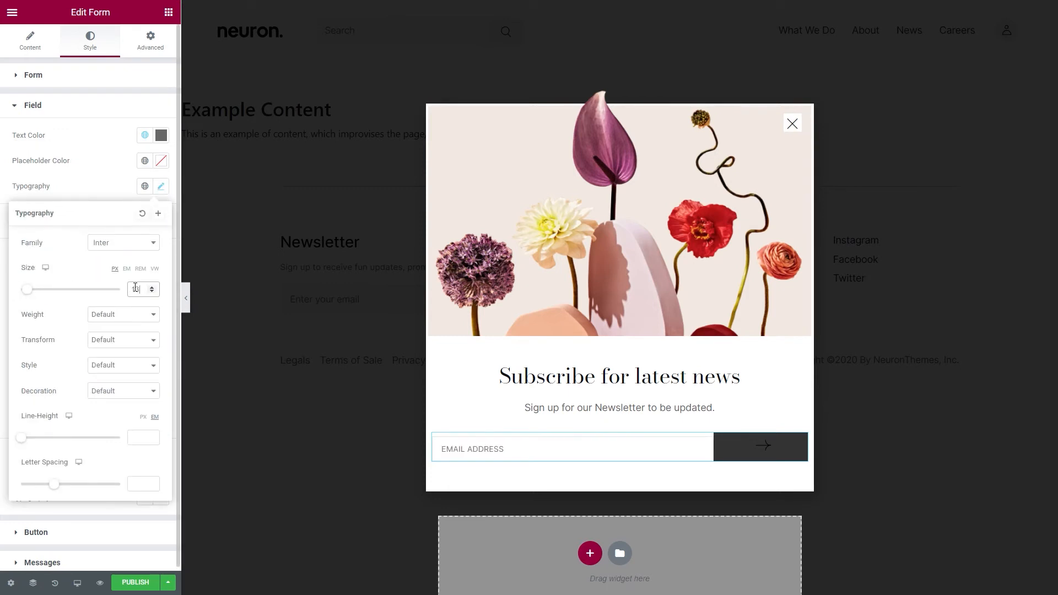
{"action": "left_click", "coordinate": [142, 417]}
{"action": "left_click", "coordinate": [139, 438]}
{"action": "type", "text": "22"}
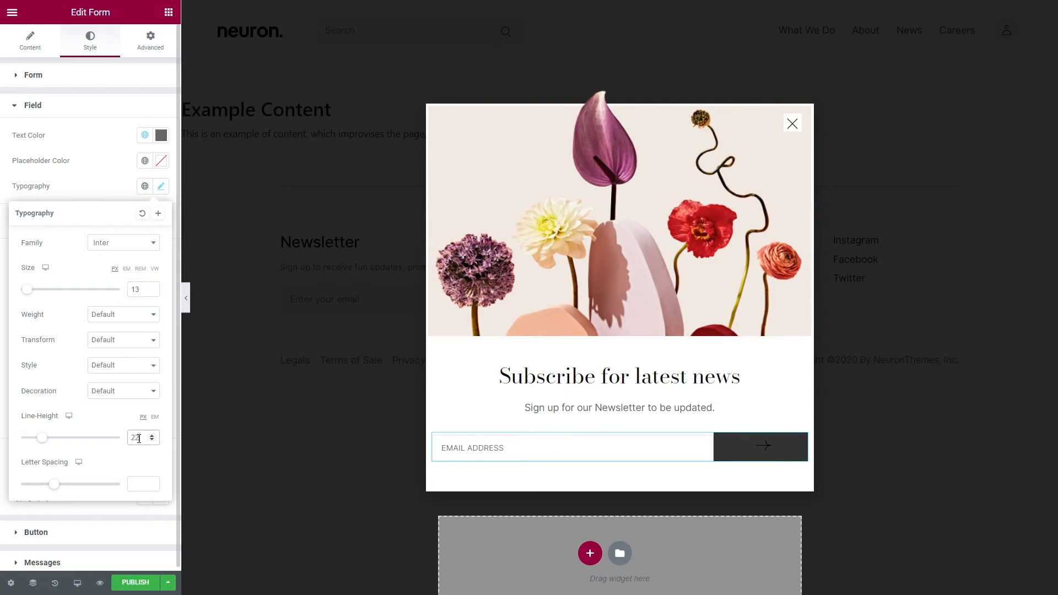
{"action": "left_click", "coordinate": [96, 206]}
- Give the email field a global Dark Grey border with a bottom width of 1 and 0 on the other sides
{"action": "left_click", "coordinate": [145, 255]}
{"action": "scroll", "coordinate": [125, 329], "scroll_direction": "down", "scroll_amount": 3}
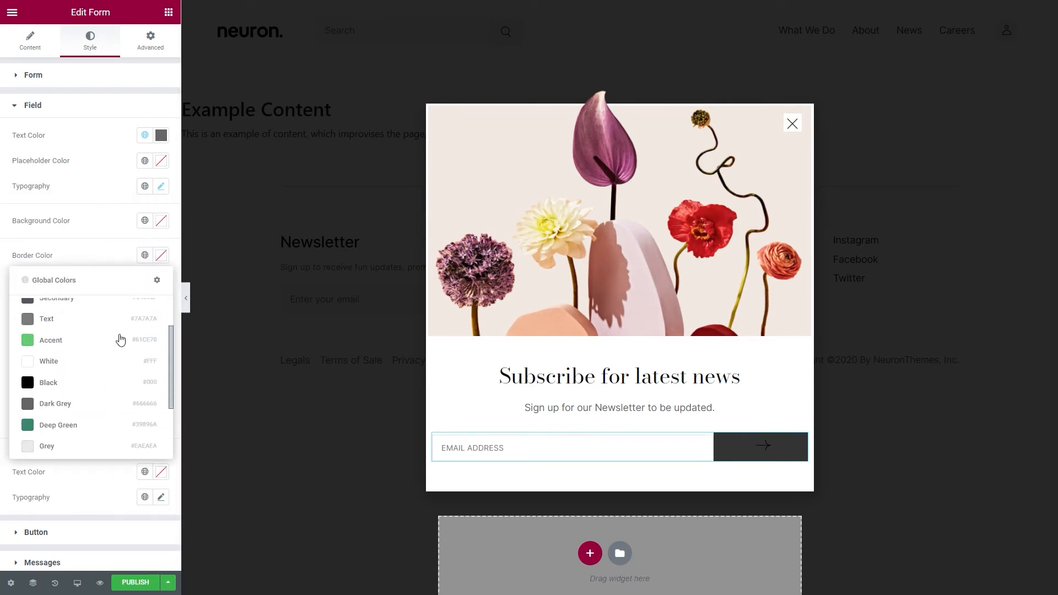
{"action": "left_click", "coordinate": [86, 402]}
{"action": "left_click", "coordinate": [95, 303]}
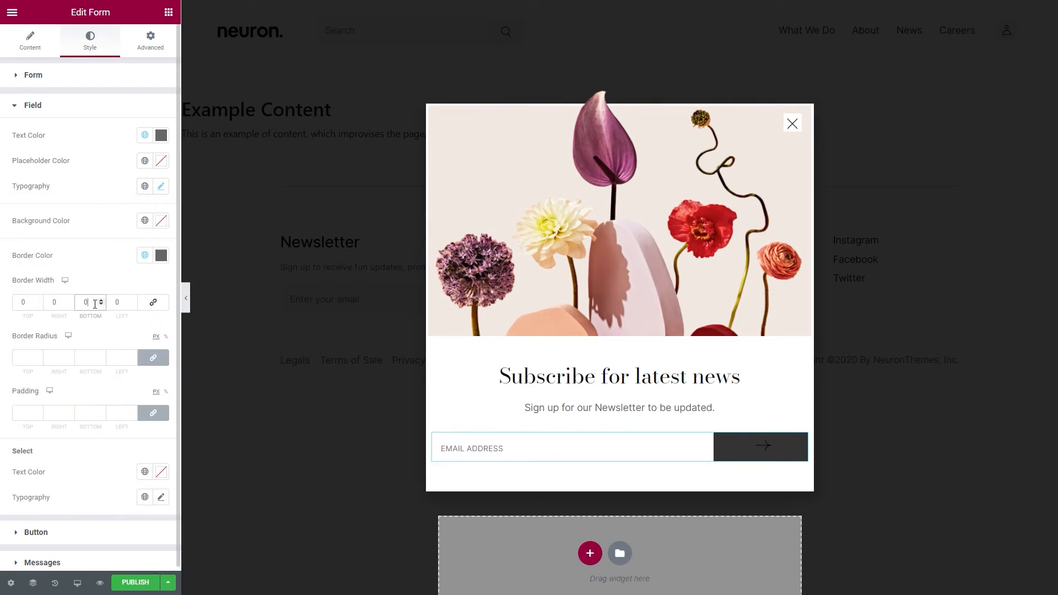
{"action": "type", "text": "1"}
- Make the submit button's normal background color fully transparent
{"action": "left_click", "coordinate": [68, 534]}
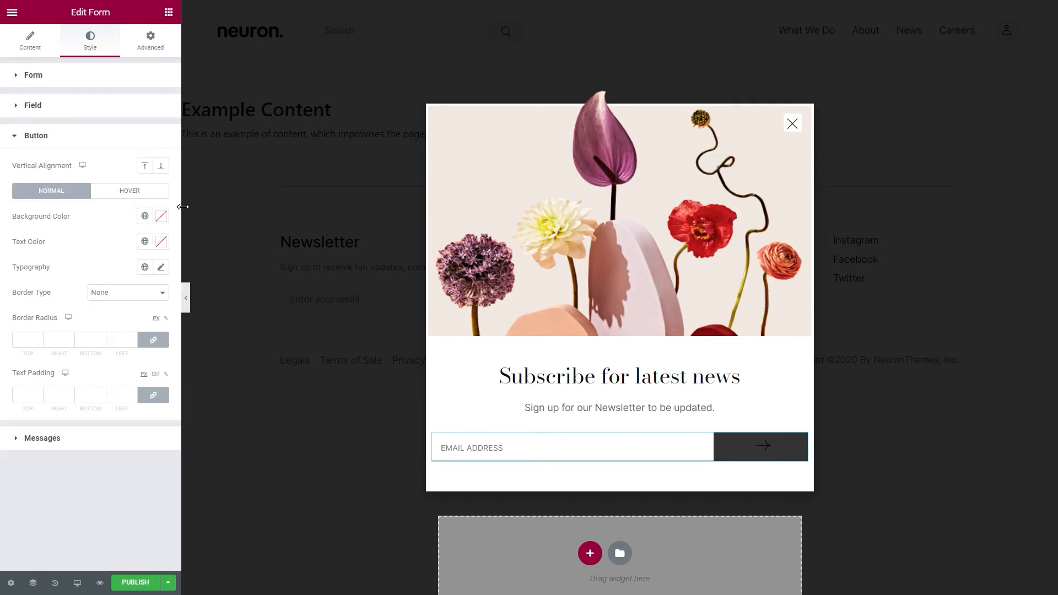
{"action": "left_click", "coordinate": [161, 216]}
{"action": "left_click_drag", "start_coordinate": [160, 384], "coordinate": [8, 379]}
{"action": "left_click", "coordinate": [90, 223]}
- Give the submit button a solid global Dark Grey border with a bottom width of 1 and 0 on the other sides
{"action": "left_click", "coordinate": [113, 292]}
{"action": "left_click", "coordinate": [112, 313]}
{"action": "left_click", "coordinate": [152, 340]}
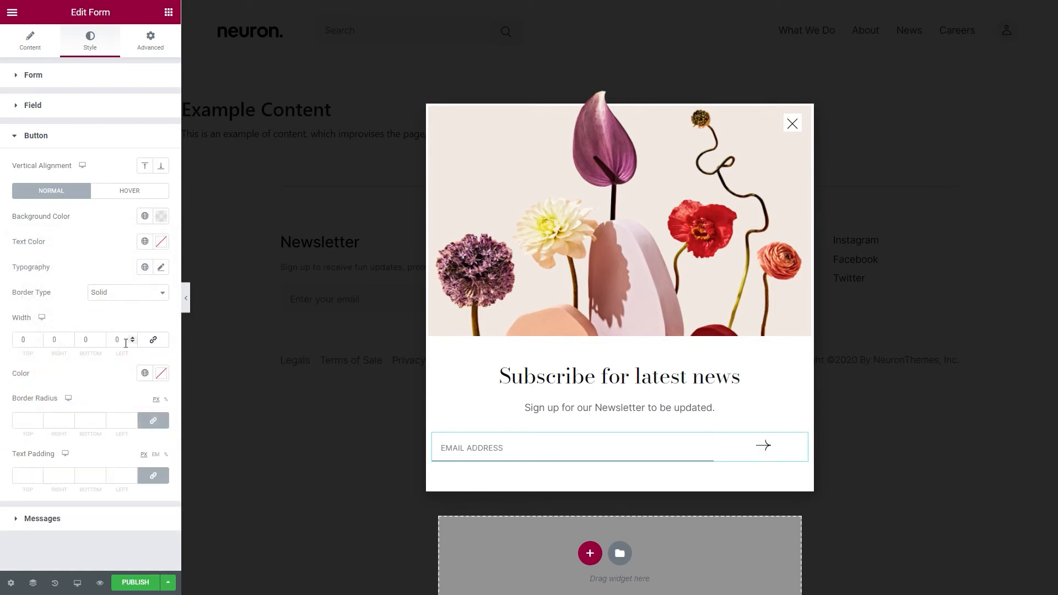
{"action": "left_click", "coordinate": [94, 339]}
{"action": "type", "text": "1"}
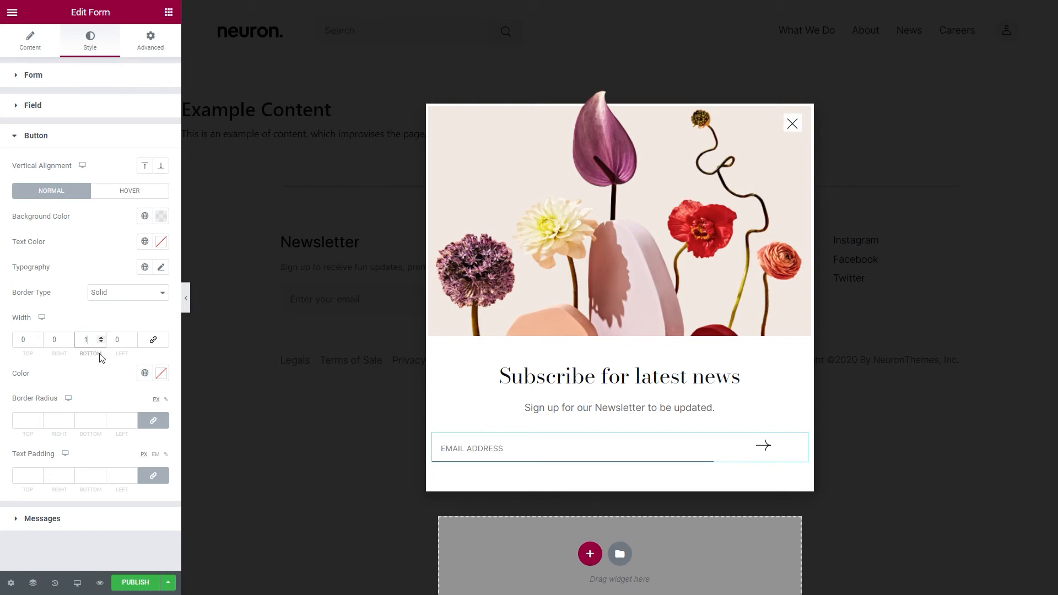
{"action": "left_click", "coordinate": [144, 373]}
{"action": "scroll", "coordinate": [88, 496], "scroll_direction": "down", "scroll_amount": 2}
{"action": "left_click", "coordinate": [84, 520]}
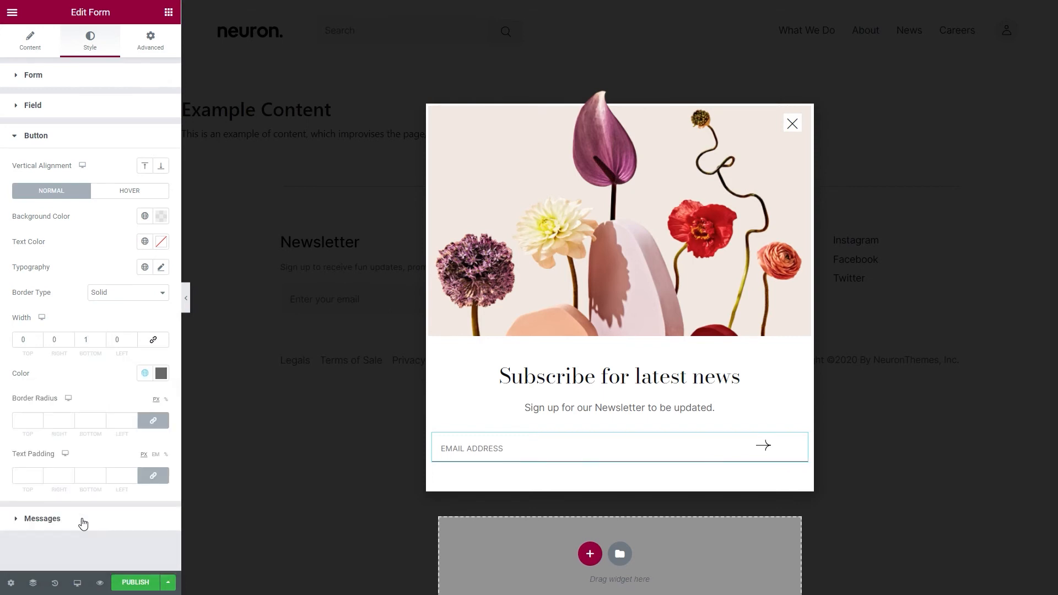
- Set the form's padding to 125 px on the right and left and 0 at the top and bottom
{"action": "left_click", "coordinate": [145, 52]}
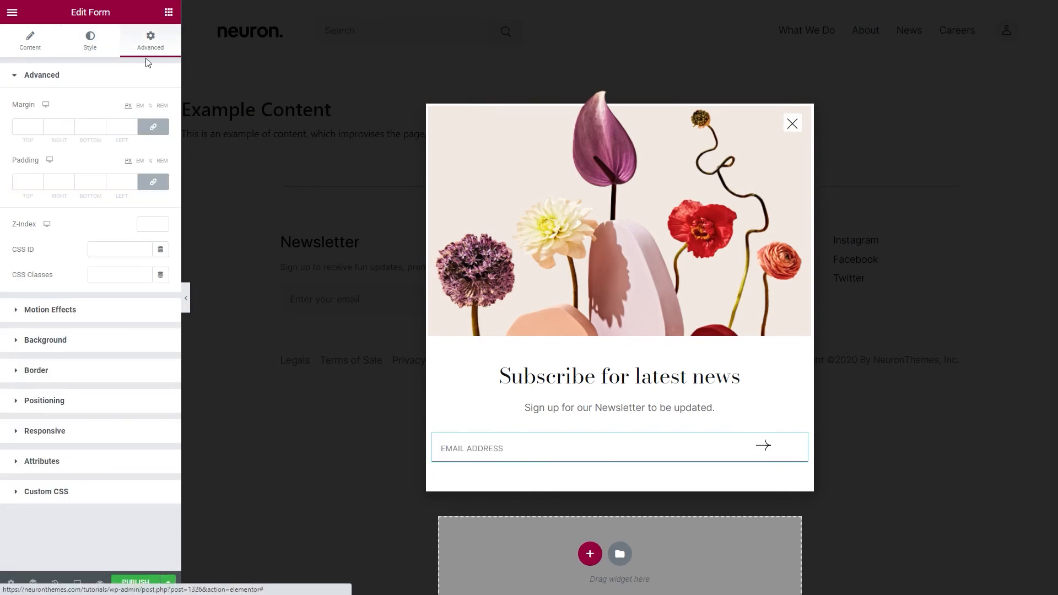
{"action": "left_click", "coordinate": [153, 181]}
{"action": "left_click", "coordinate": [62, 184]}
{"action": "type", "text": "125"}
{"action": "key", "text": "Tab"}
{"action": "key", "text": "Tab"}
{"action": "type", "text": "125"}
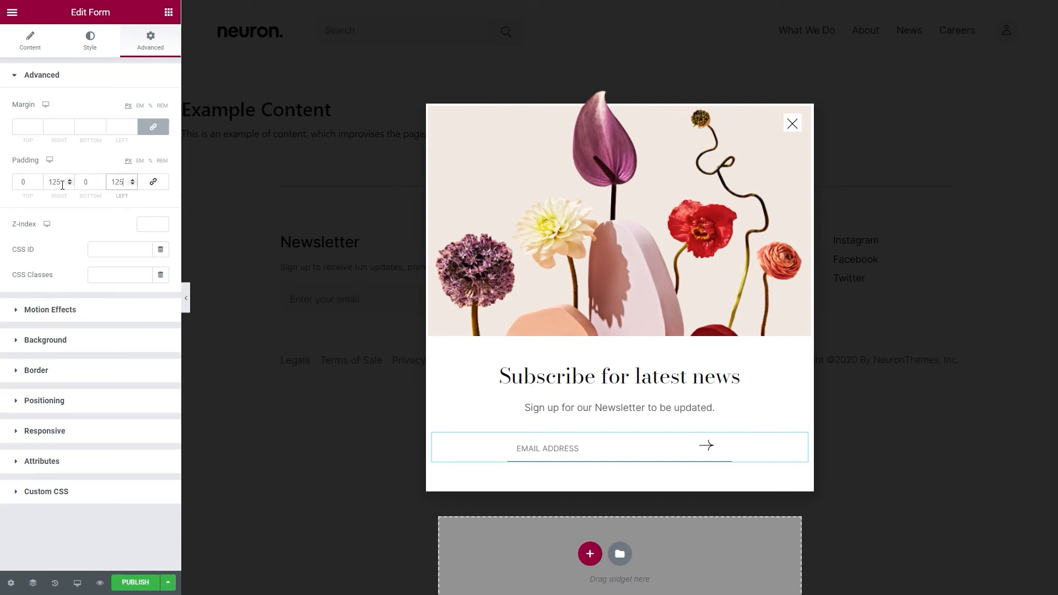
- Start publishing the popup and add a display condition that includes the Entire Site
{"action": "left_click", "coordinate": [168, 16]}
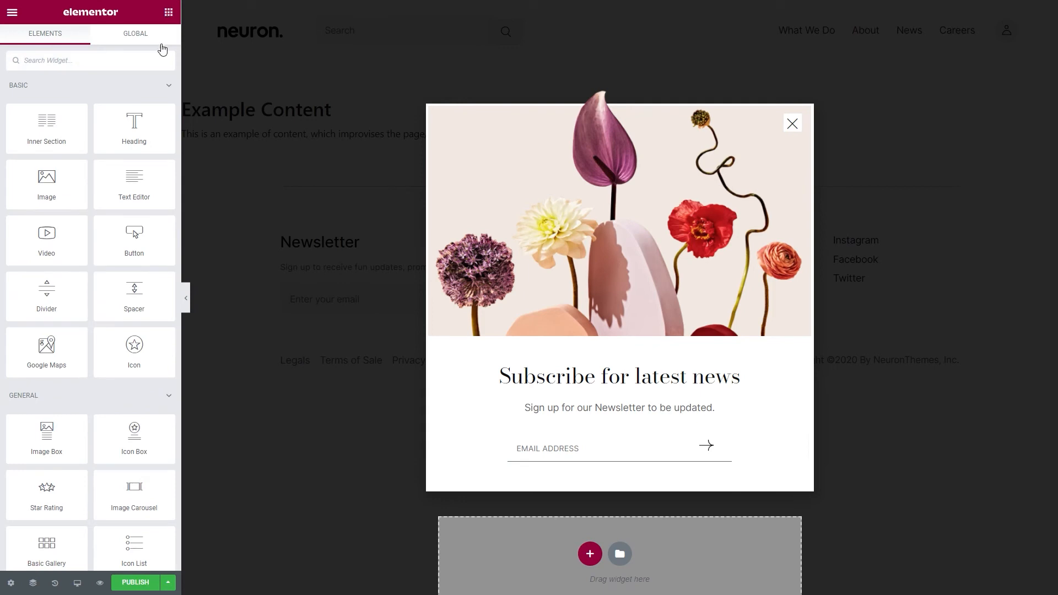
{"action": "left_click", "coordinate": [136, 583]}
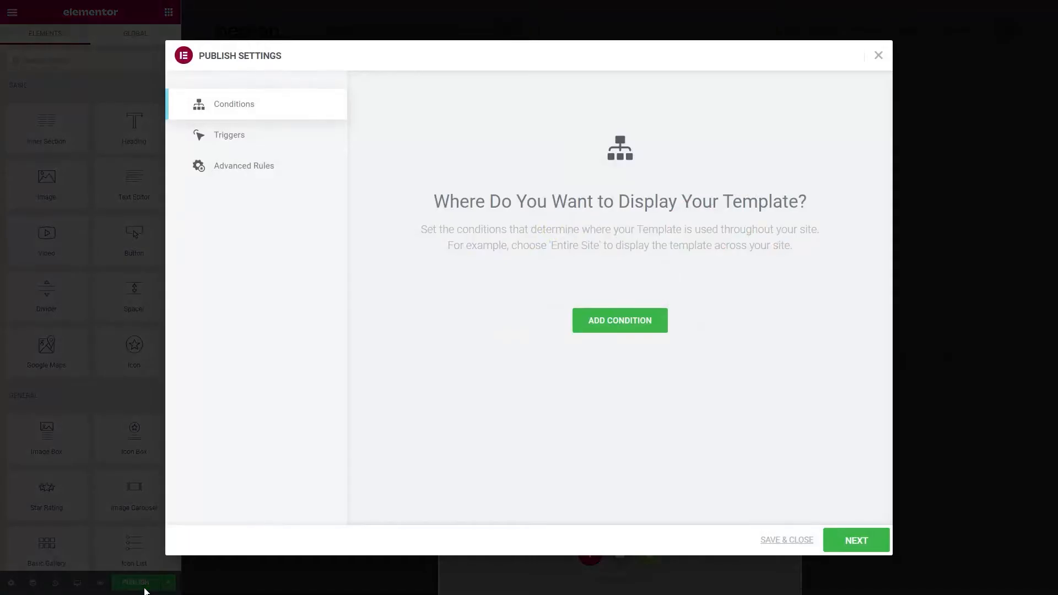
{"action": "left_click", "coordinate": [594, 329]}
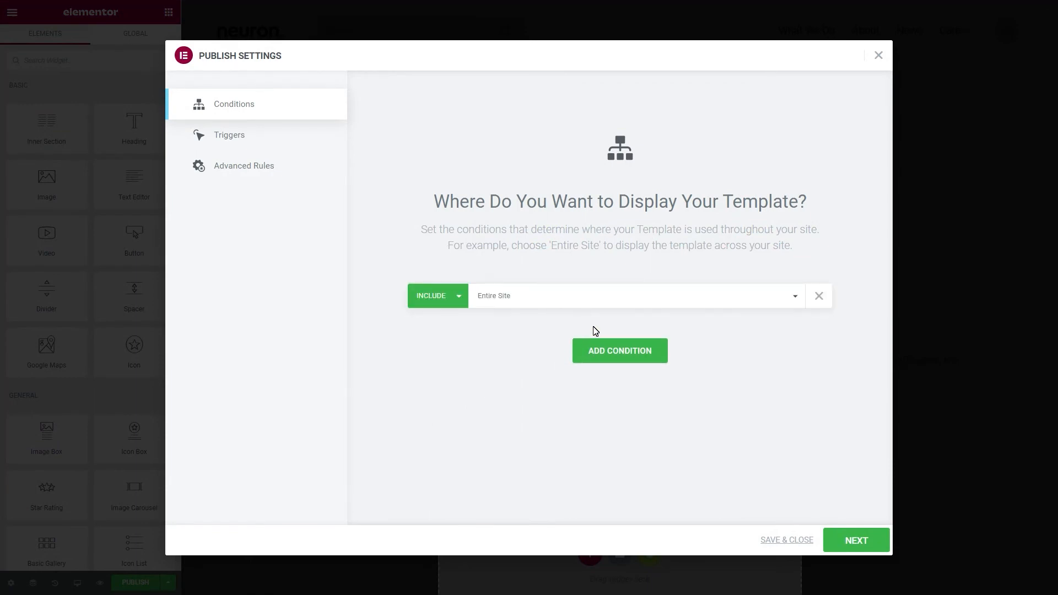
- Enable the advanced rule that shows the popup after 3 page views
{"action": "left_click", "coordinate": [287, 171]}
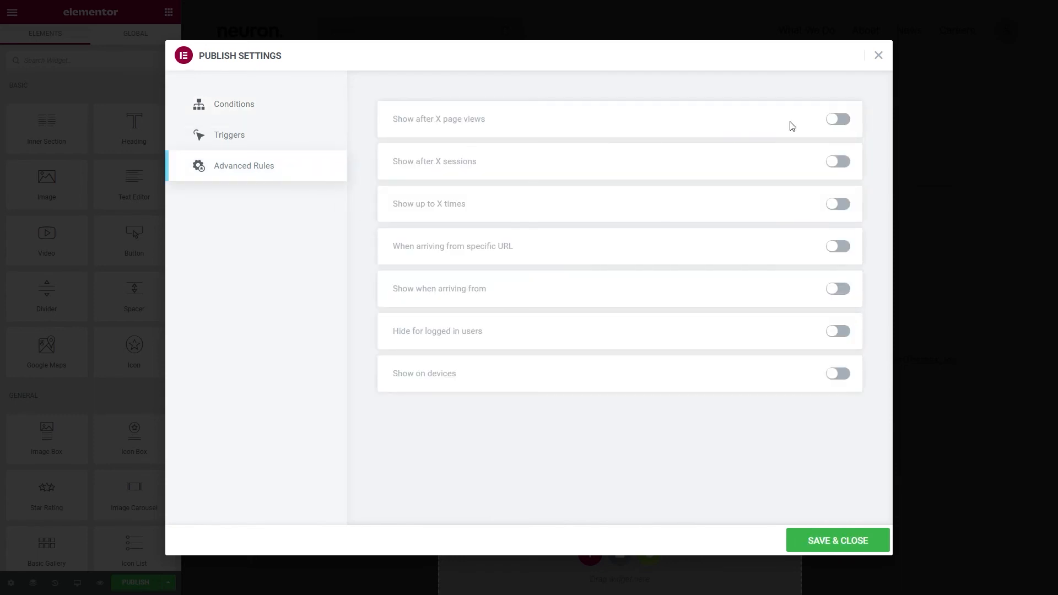
{"action": "left_click", "coordinate": [840, 120]}
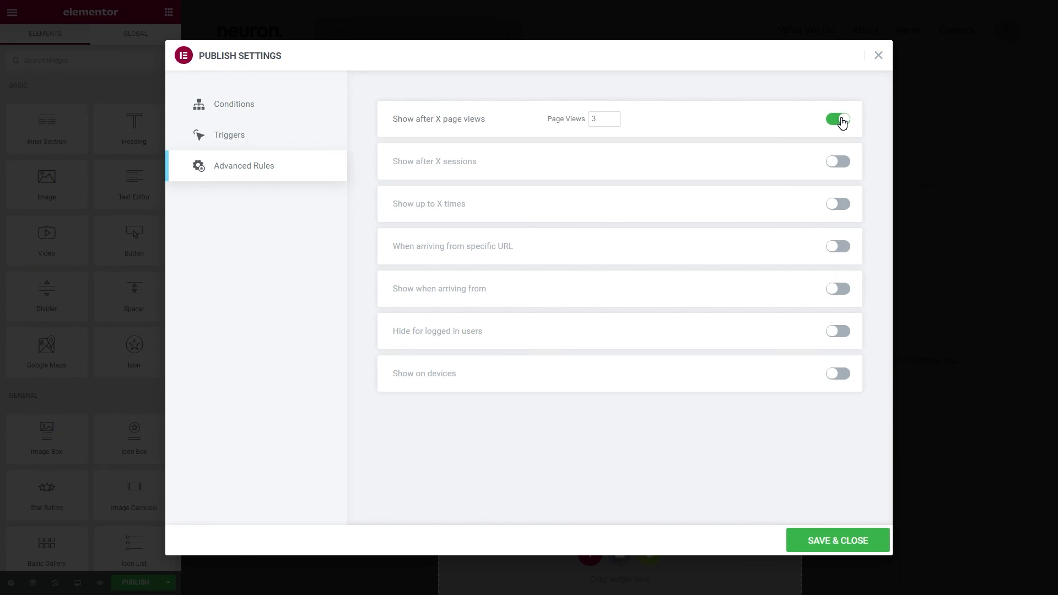
{"action": "left_click", "coordinate": [602, 122]}
- Enable the On Page Load trigger, set it to 40 seconds, and continue to the advanced rules
{"action": "left_click", "coordinate": [312, 138]}
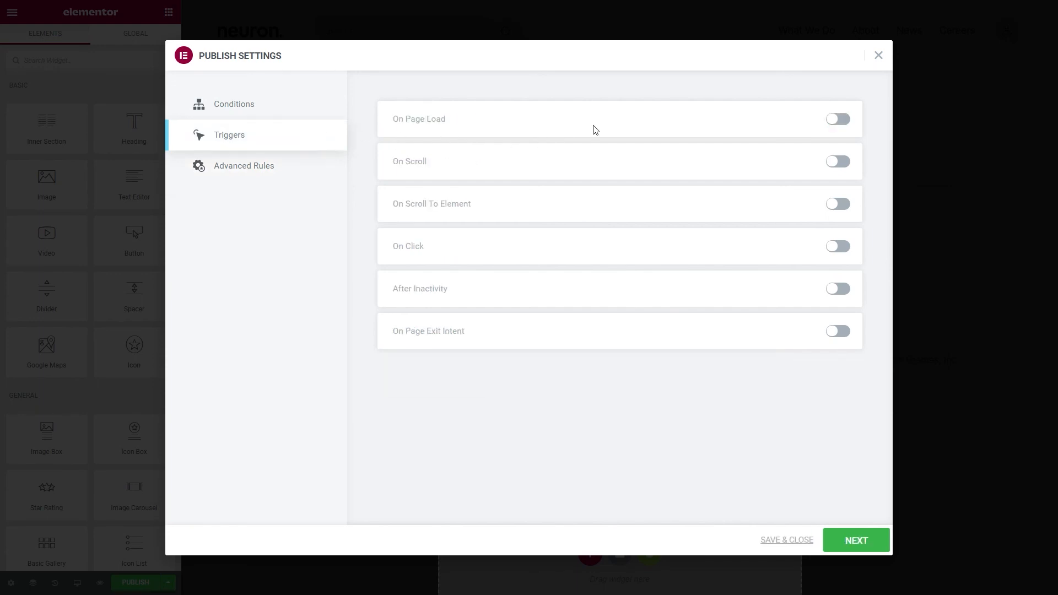
{"action": "left_click", "coordinate": [840, 124]}
{"action": "double_click", "coordinate": [605, 122]}
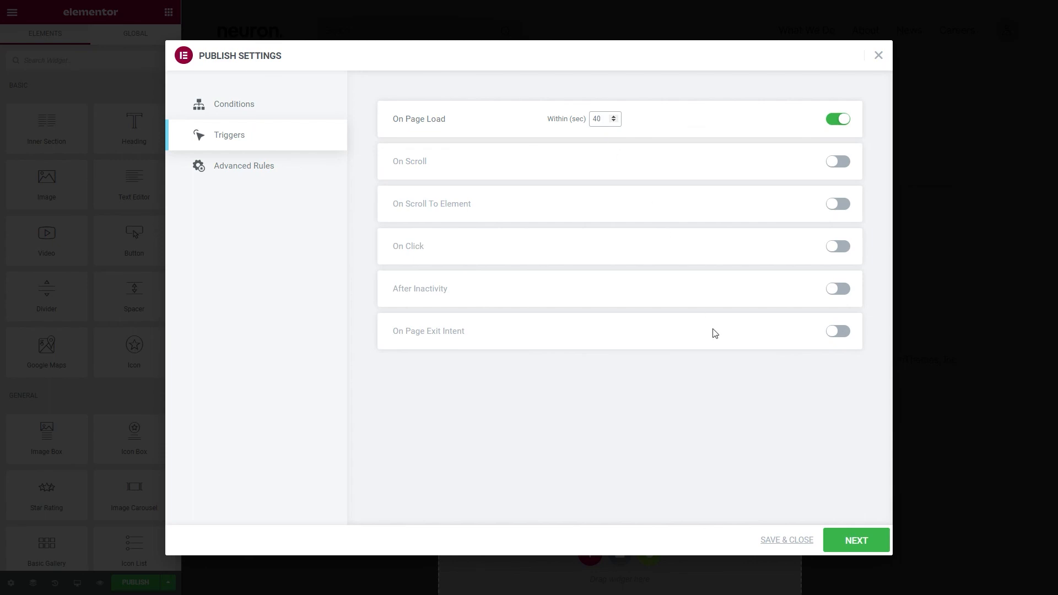
{"action": "left_click", "coordinate": [842, 544]}
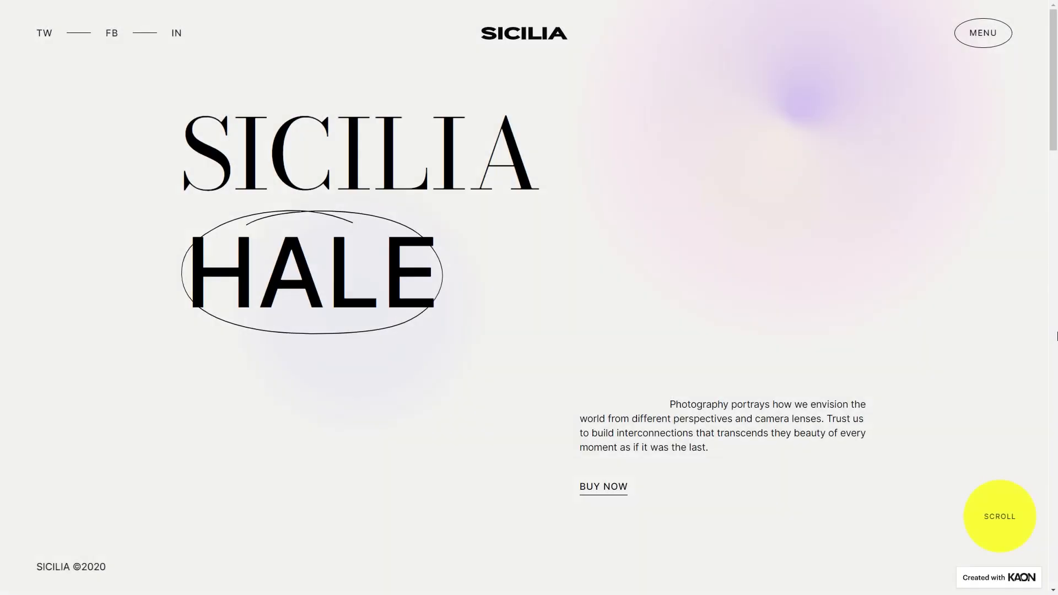
{"action": "scroll", "coordinate": [529, 298], "scroll_direction": "down", "scroll_amount": 5}
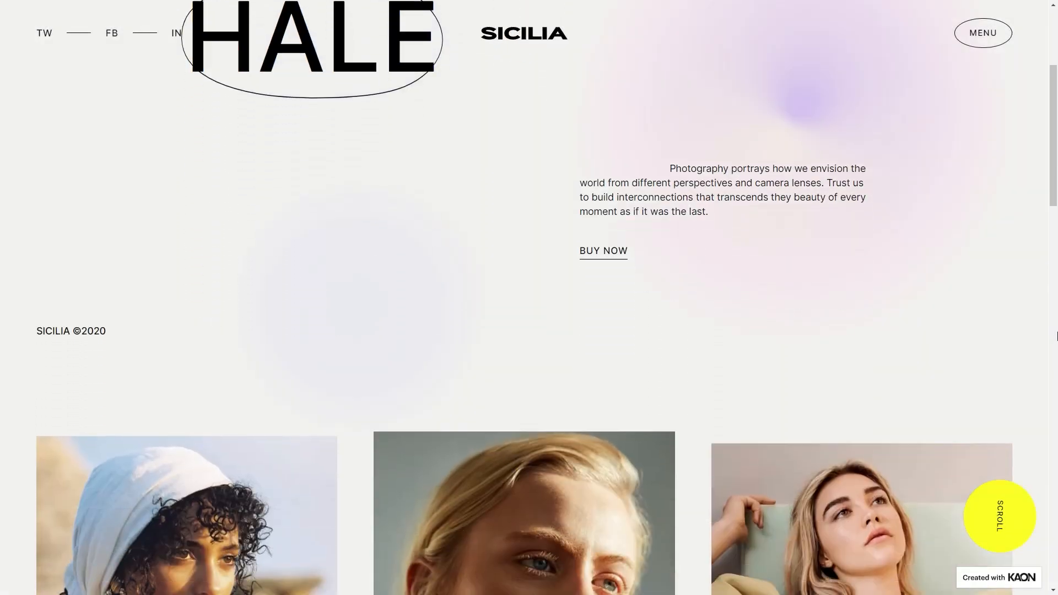
{"action": "scroll", "coordinate": [1056, 336], "scroll_direction": "down", "scroll_amount": 10}
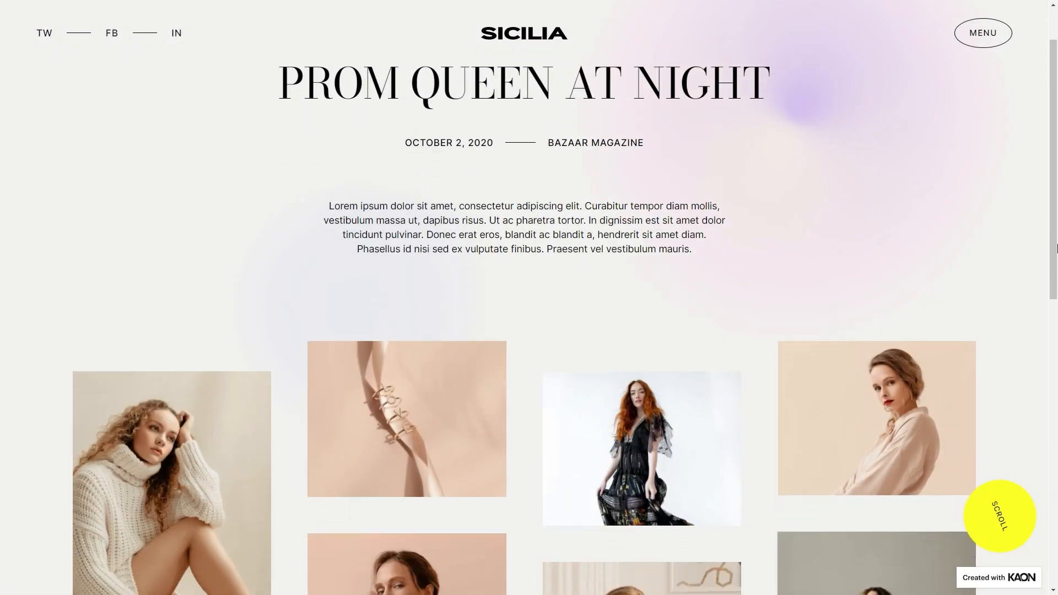
{"action": "scroll", "coordinate": [1055, 249], "scroll_direction": "down", "scroll_amount": 10}
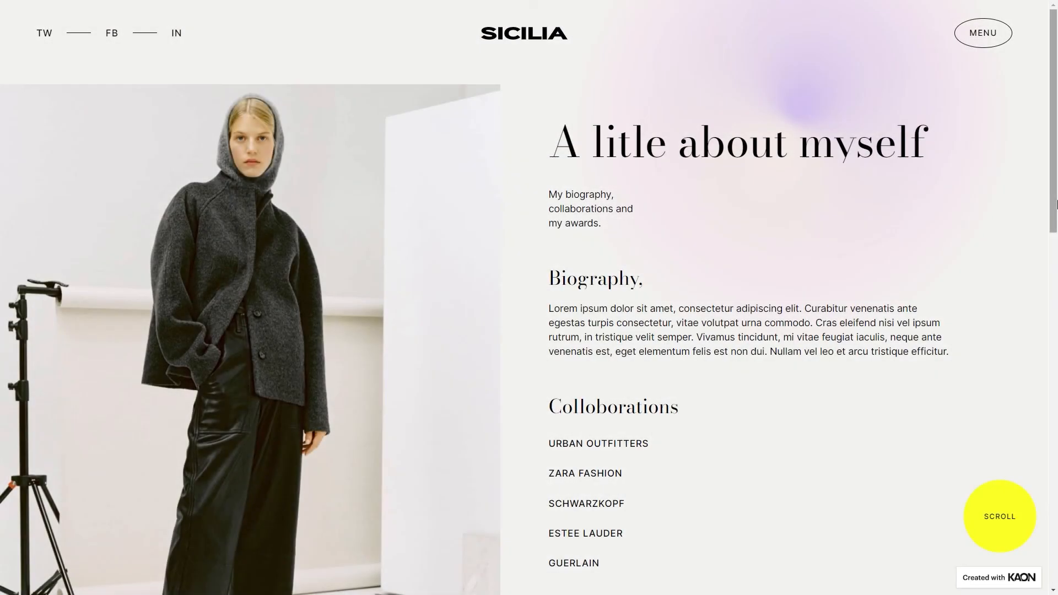
{"action": "scroll", "coordinate": [1056, 204], "scroll_direction": "down", "scroll_amount": 6}
{"action": "scroll", "coordinate": [1056, 205], "scroll_direction": "down", "scroll_amount": 5}
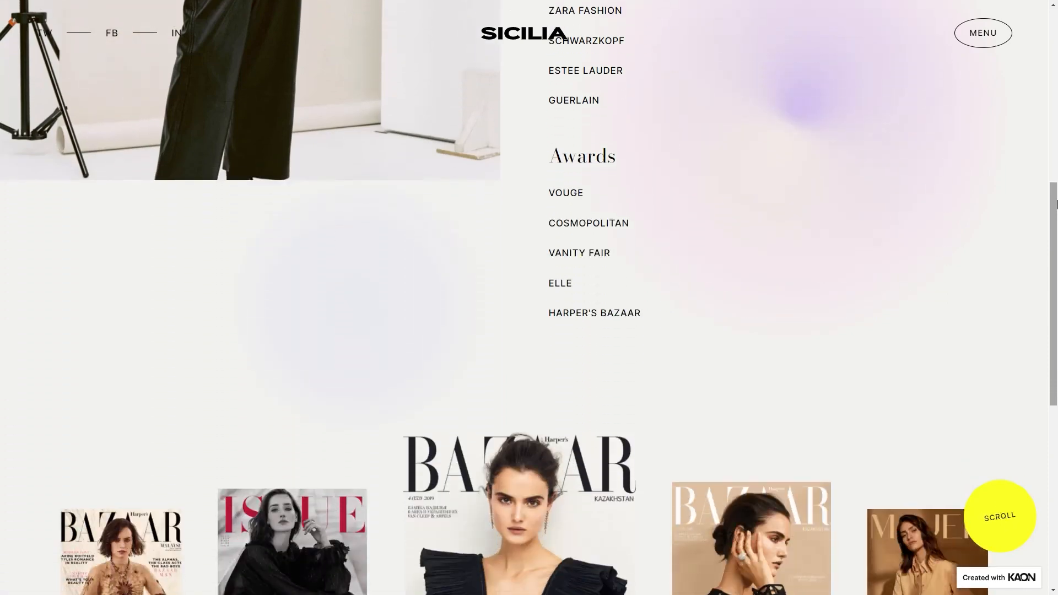